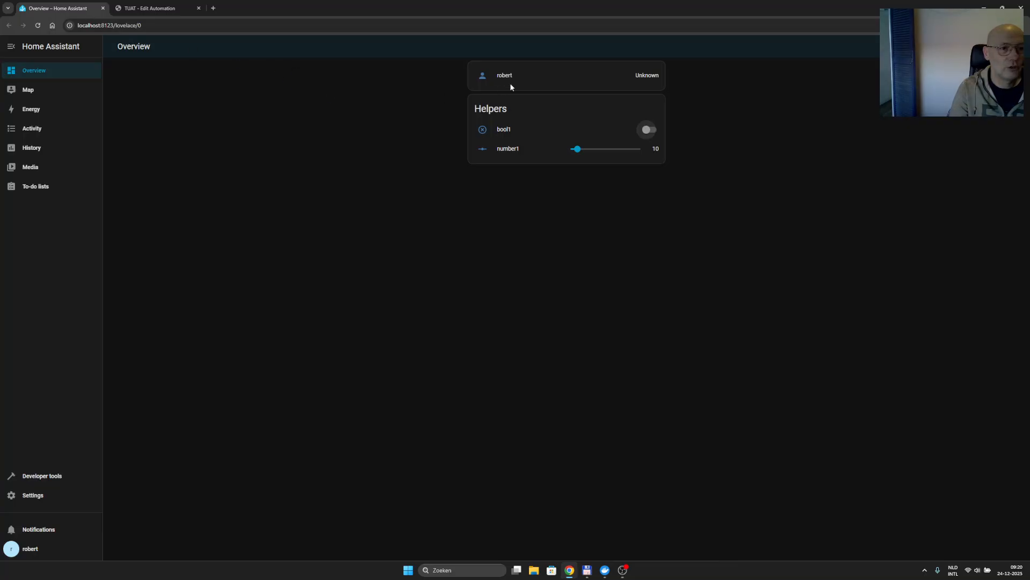
Turn the bool1 helper on and back off on the Home Assistant overview
left_click(646, 132)
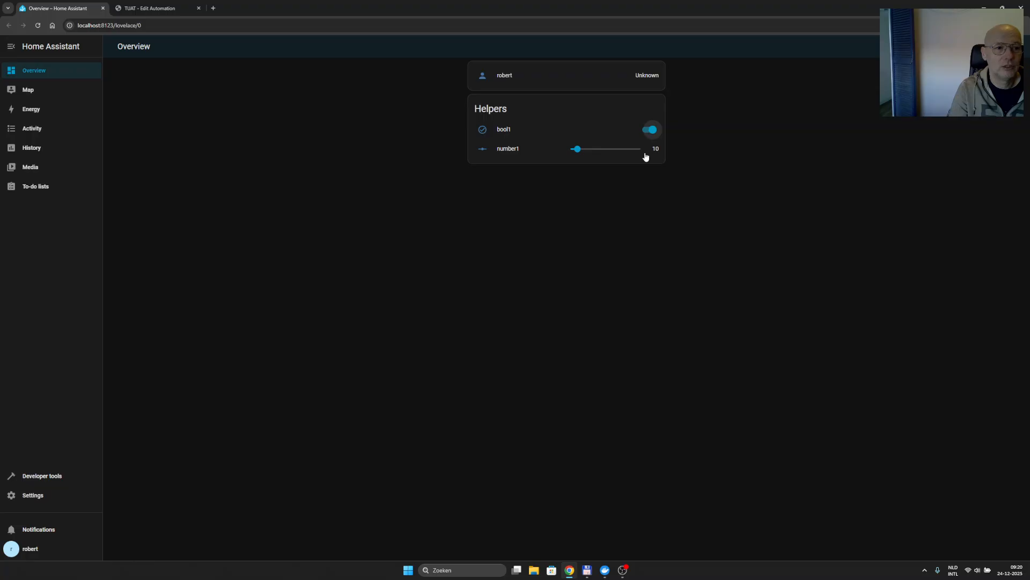
left_click(650, 130)
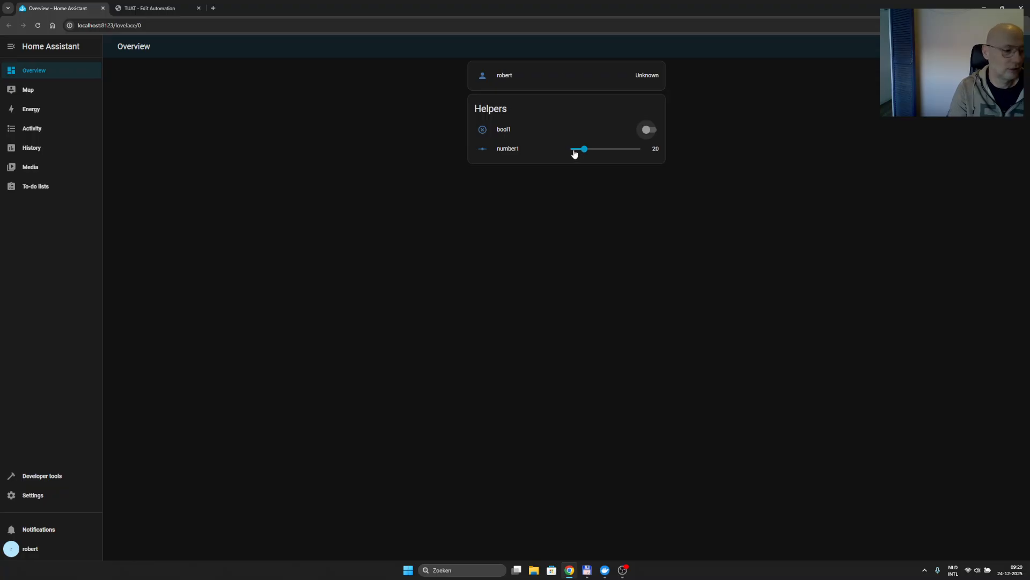
Switch to TUAT and mock input_boolean.bool1 as on and as off in the demo statemachine, turning mocking off at the end
left_click(150, 8)
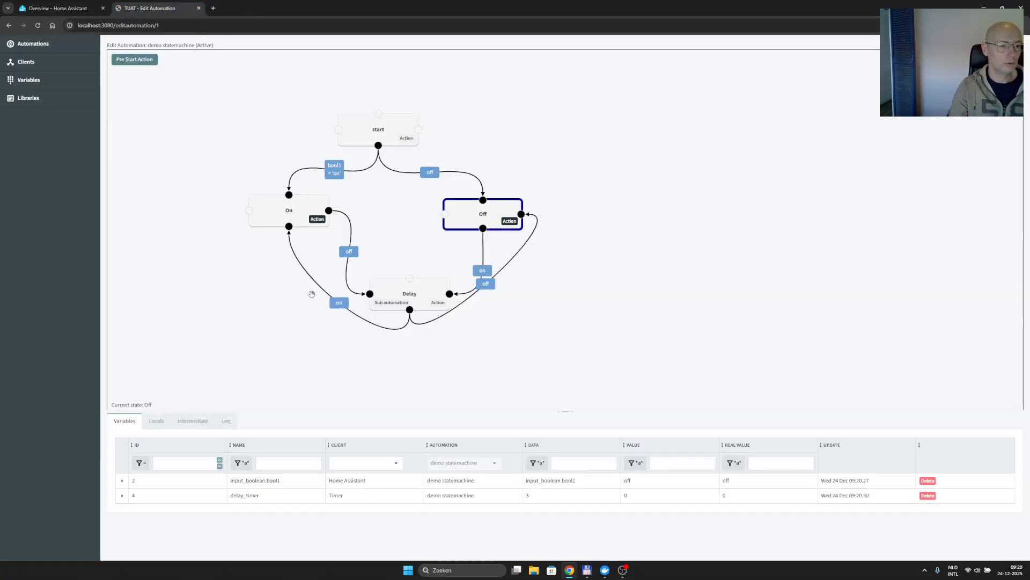
left_click(122, 481)
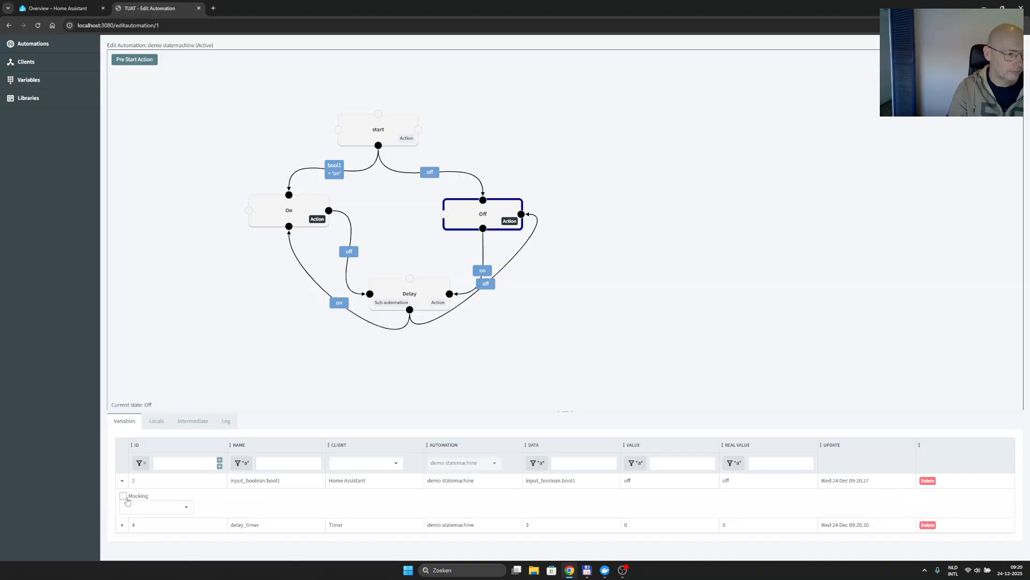
left_click(157, 507)
left_click(146, 518)
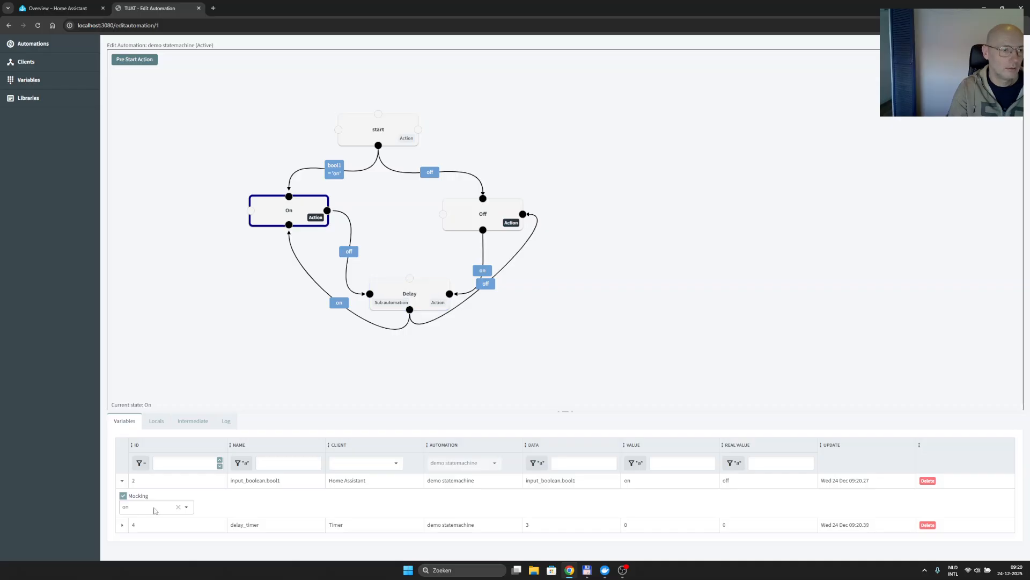
left_click(155, 508)
left_click(147, 532)
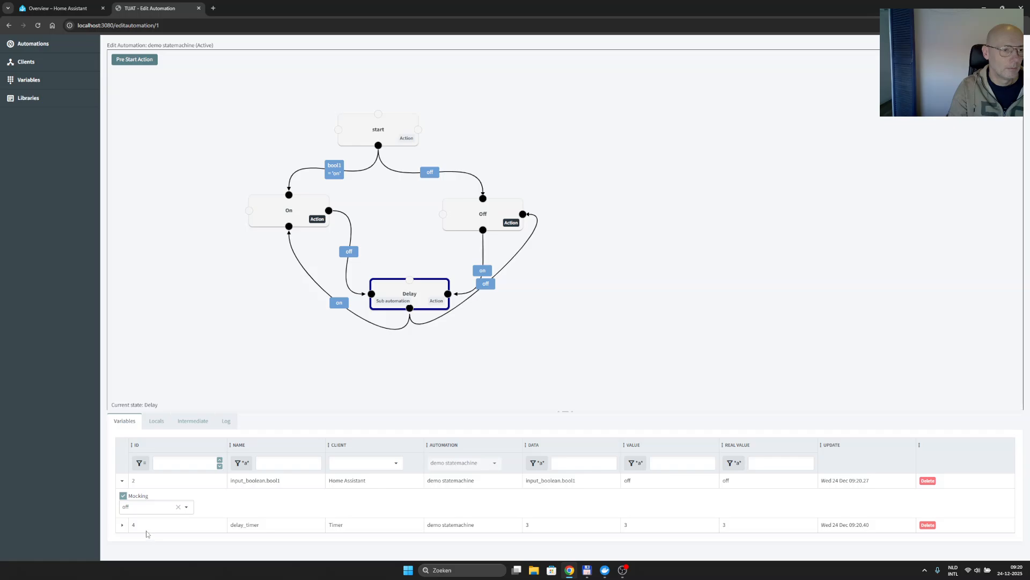
left_click(124, 496)
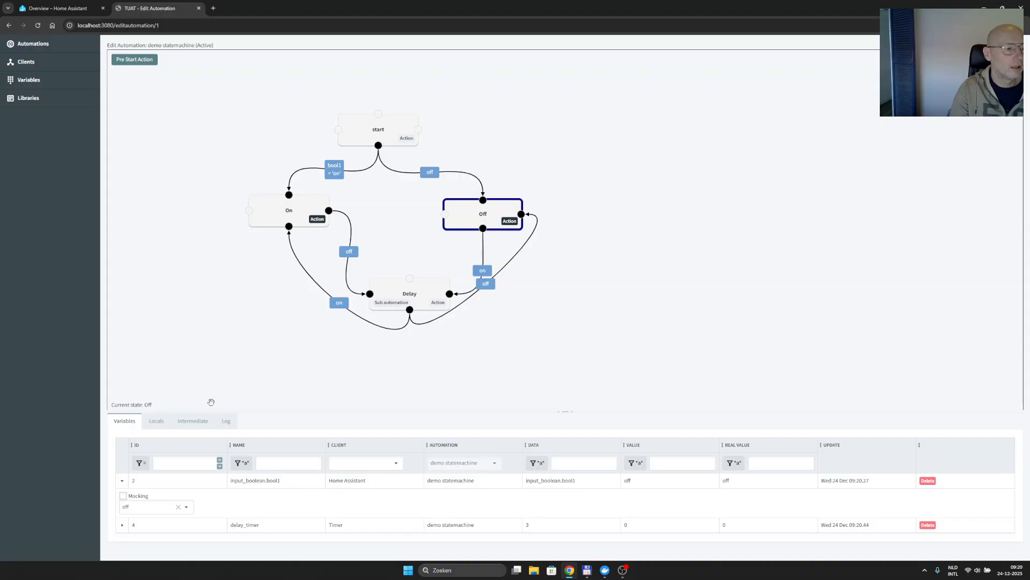
left_click(123, 481)
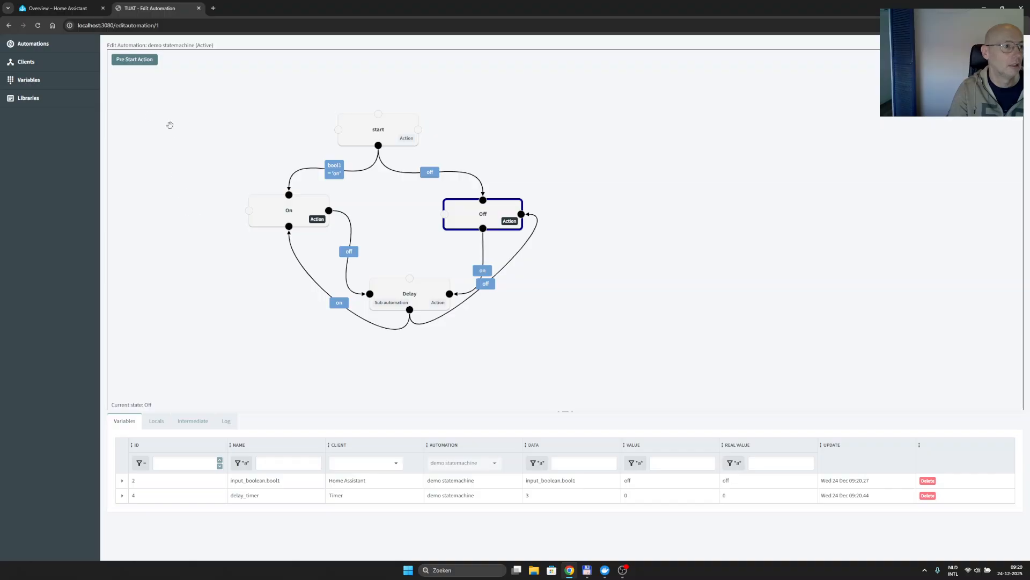
Disable the demo statemachine automation in its properties and save it
right_click(171, 126)
left_click(184, 137)
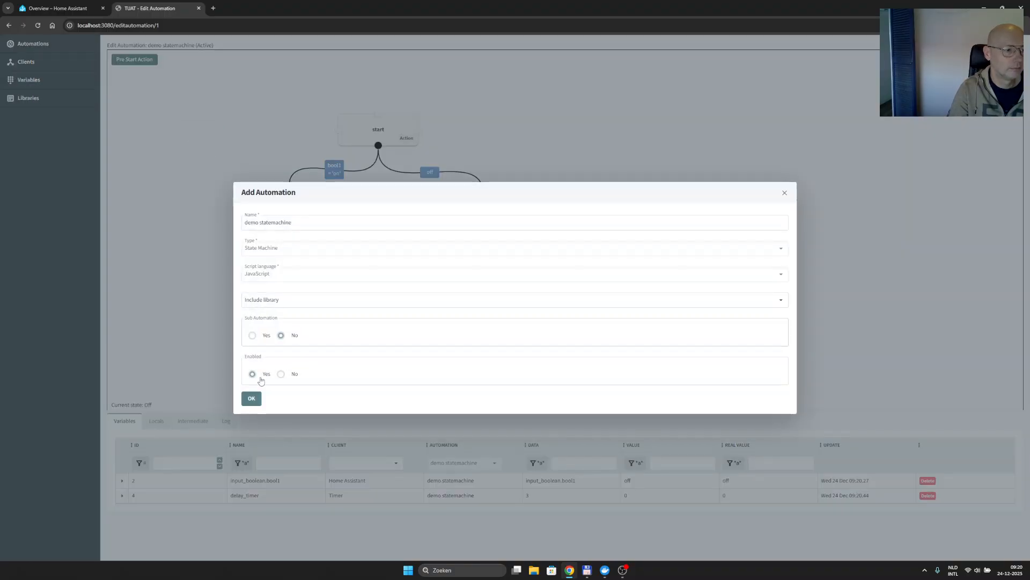
left_click(280, 373)
left_click(251, 398)
right_click(197, 268)
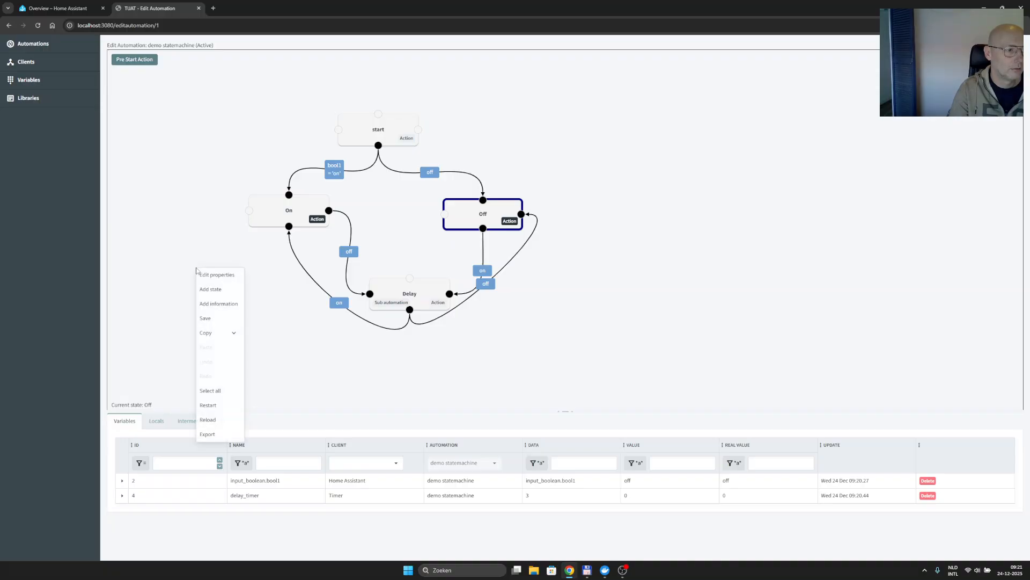
left_click(212, 323)
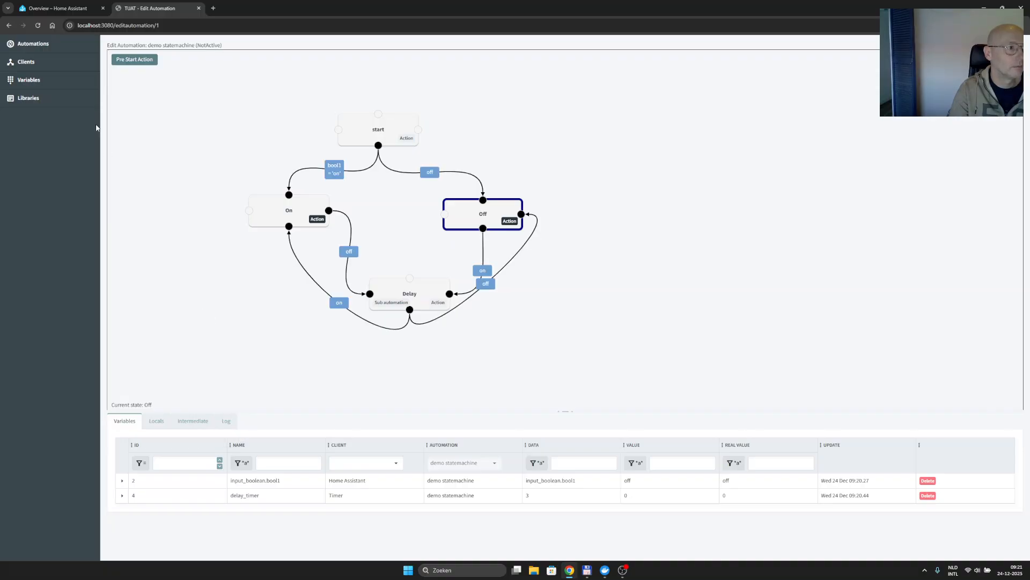
Open the test flow automation from the automations list and view its pre start action script
left_click(34, 44)
double_click(295, 127)
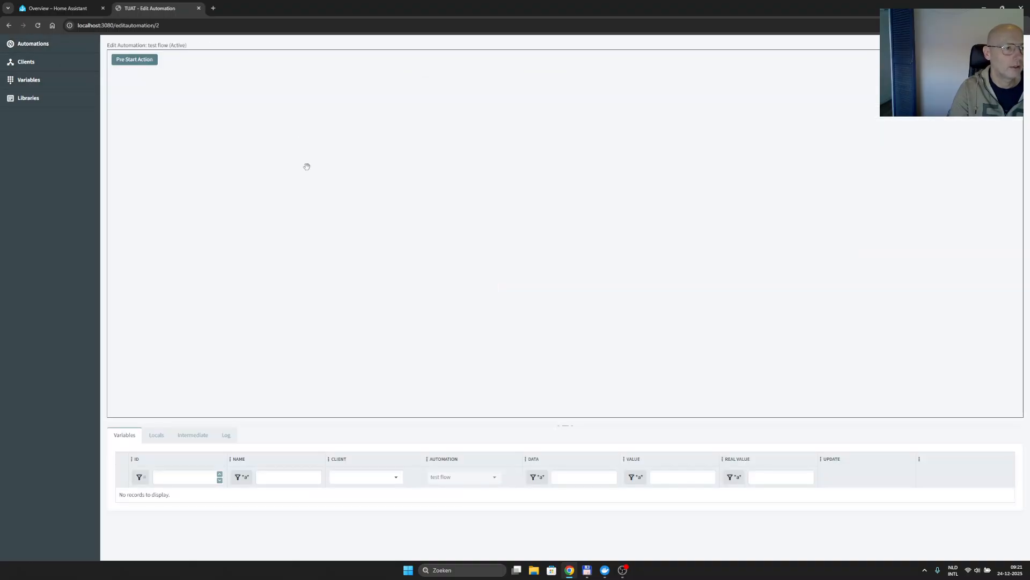
left_click(134, 59)
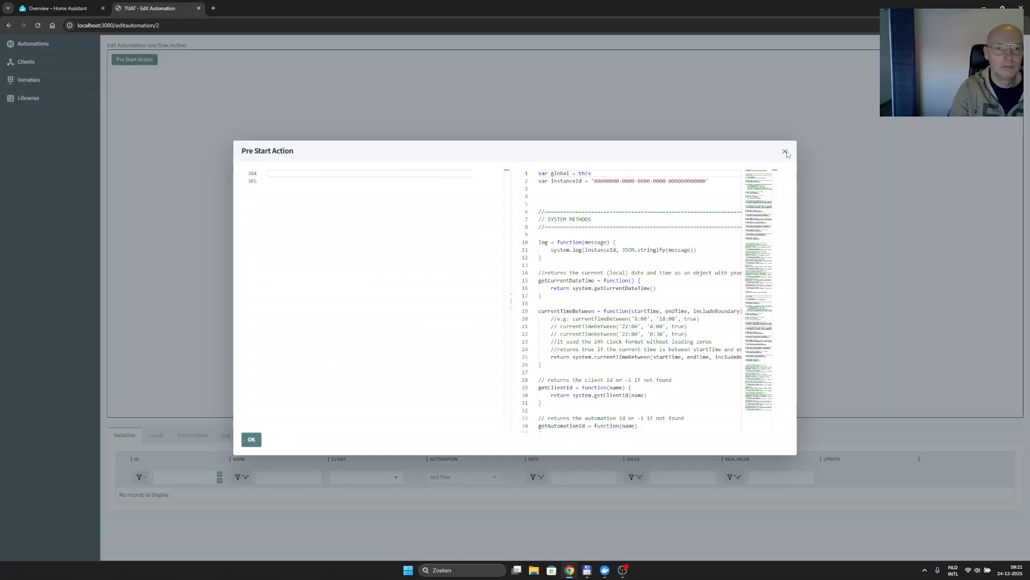
left_click(785, 151)
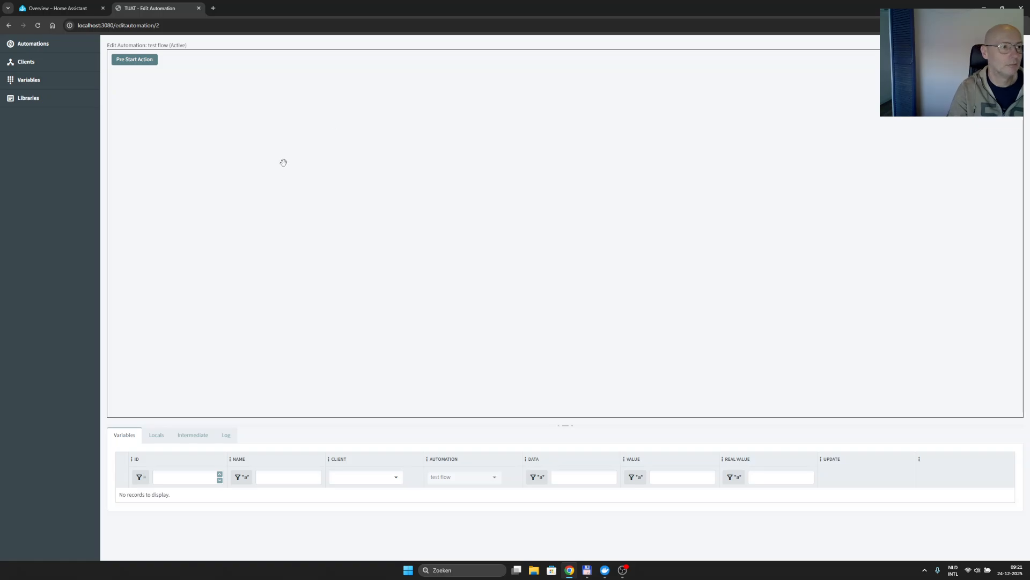
Start adding a step named bool1 of type Variable (create) to the test flow
right_click(228, 189)
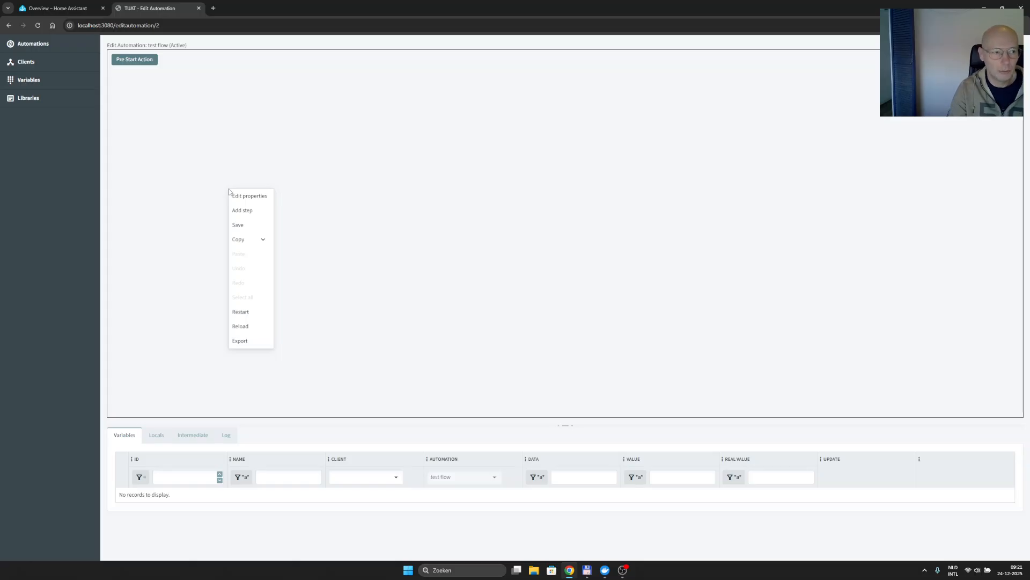
left_click(65, 8)
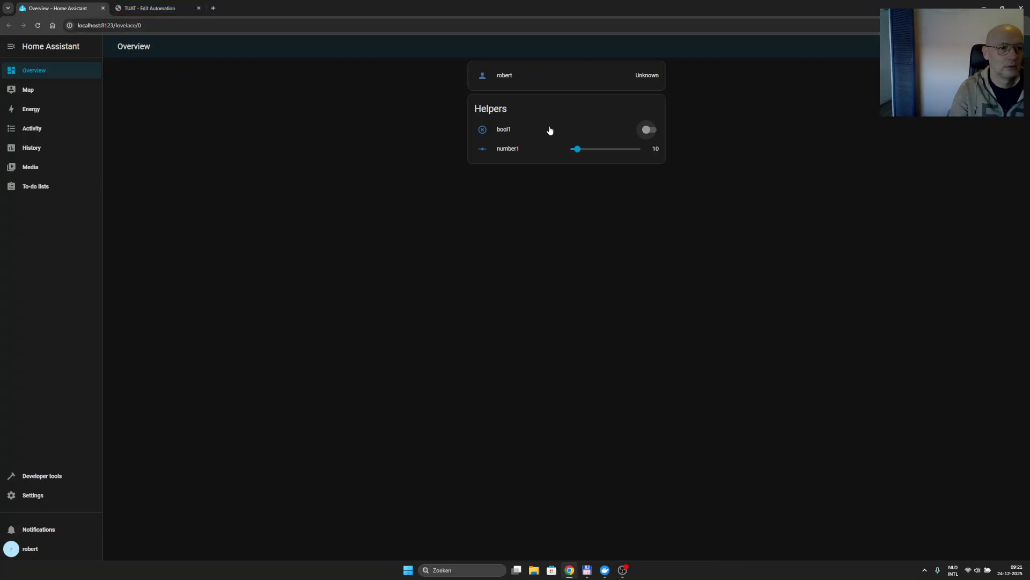
left_click(150, 8)
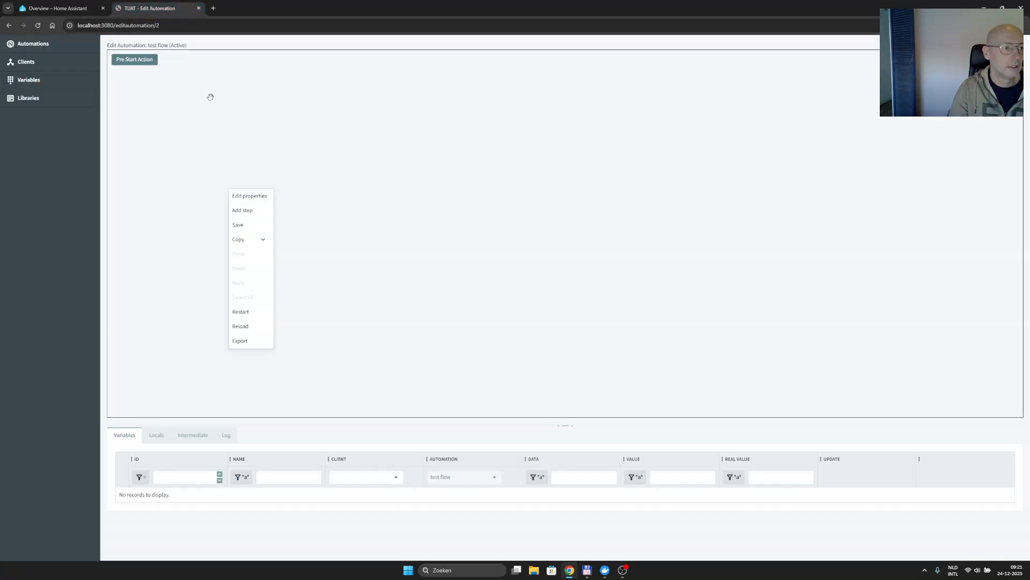
left_click(251, 209)
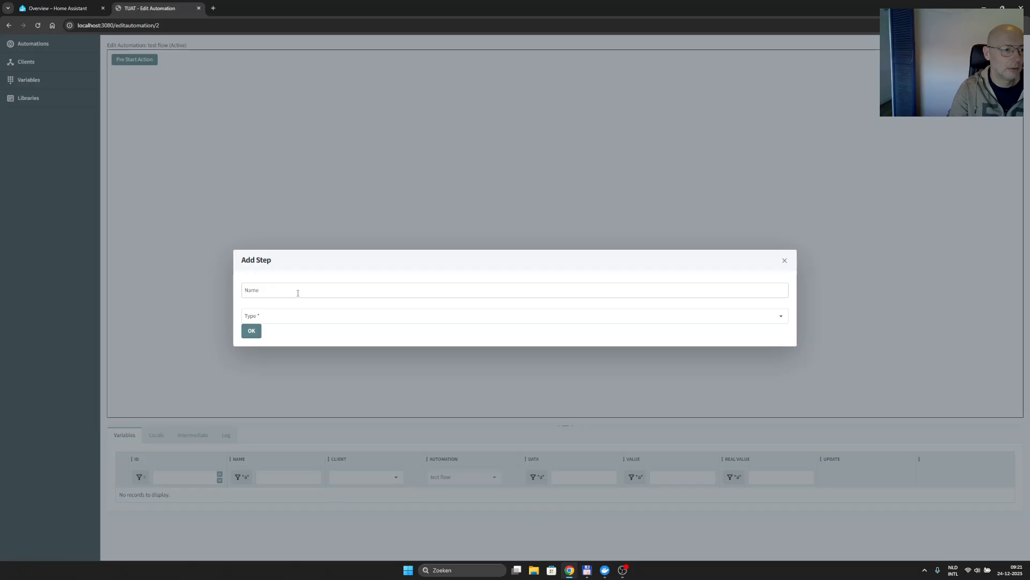
left_click(298, 293)
type("bool1")
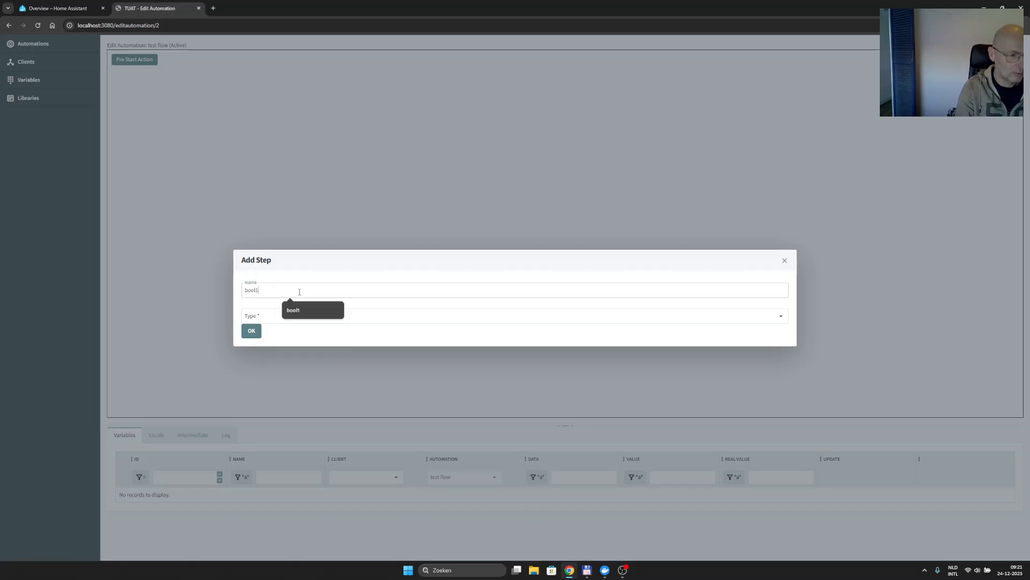
left_click(300, 319)
scroll(296, 370, "down", 5)
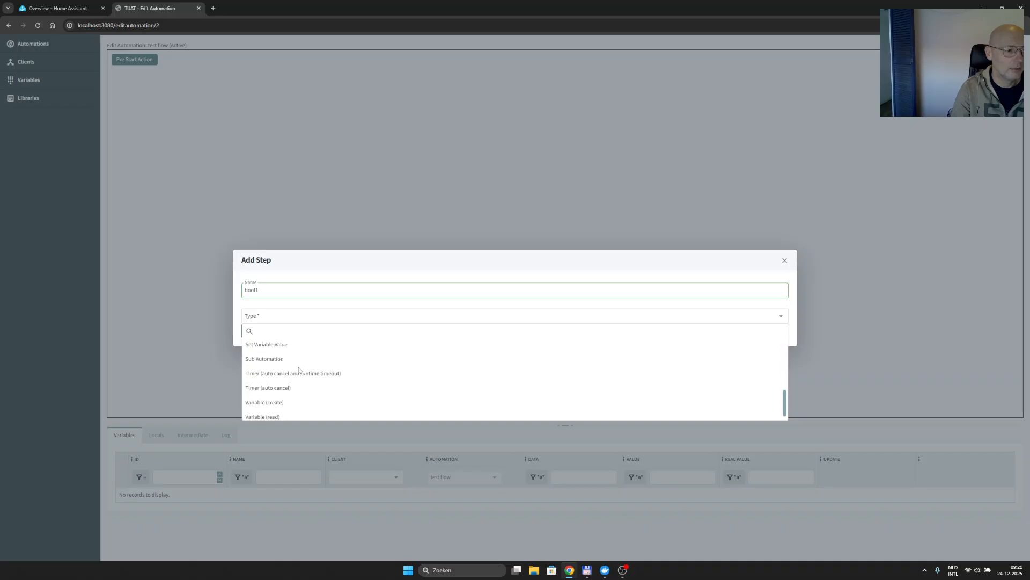
left_click(302, 399)
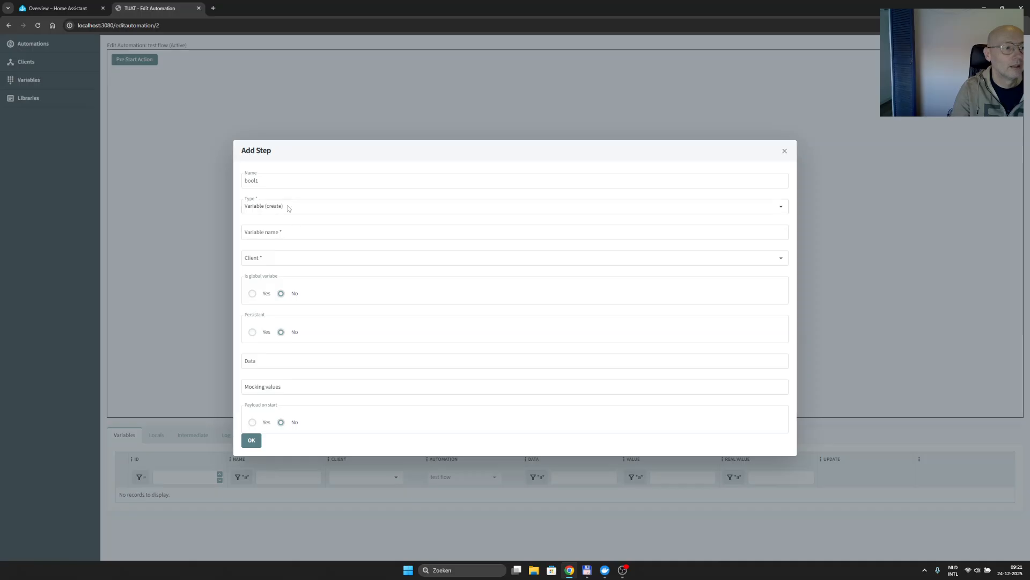
Set the step's variable name to bool1, its client to Home Assistant and its data to input_boolean.bool1
left_click(290, 234)
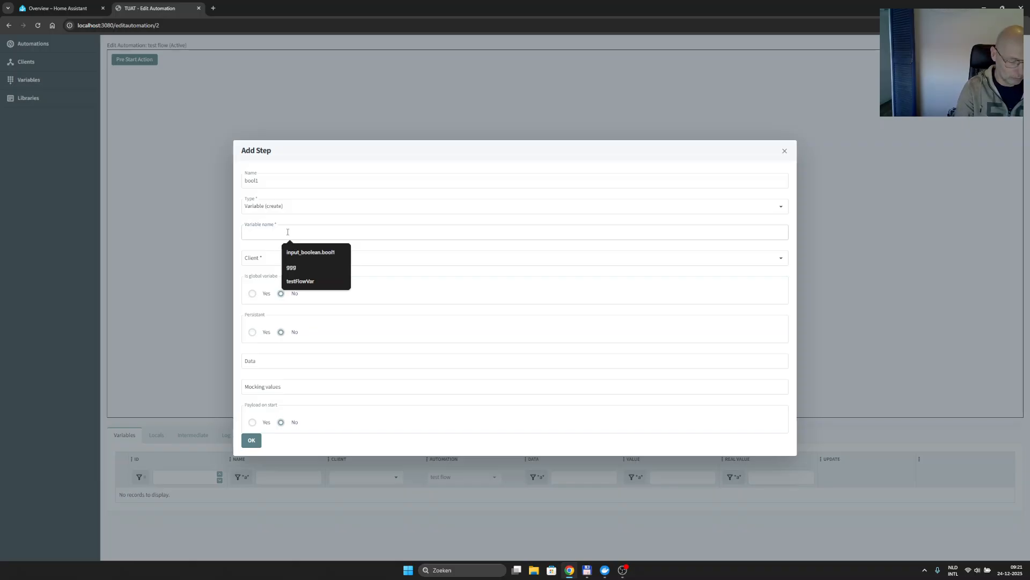
type("bool1")
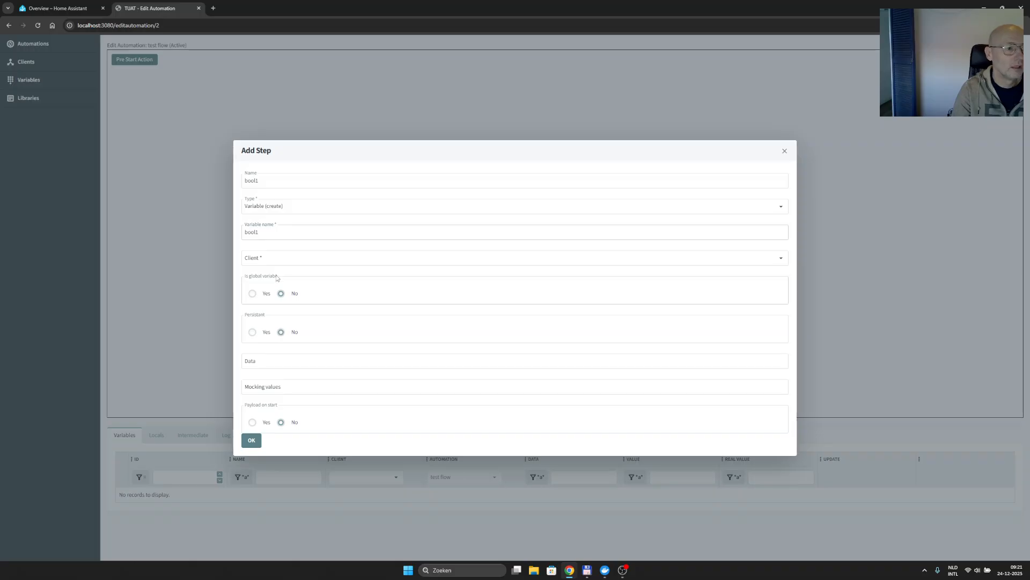
left_click(277, 263)
left_click(273, 303)
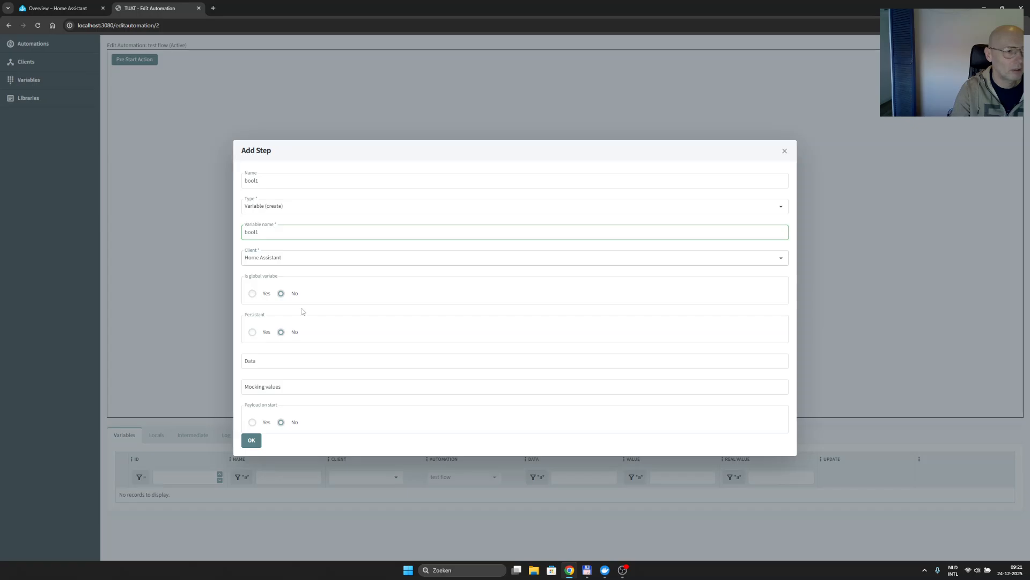
left_click(290, 361)
left_click(304, 381)
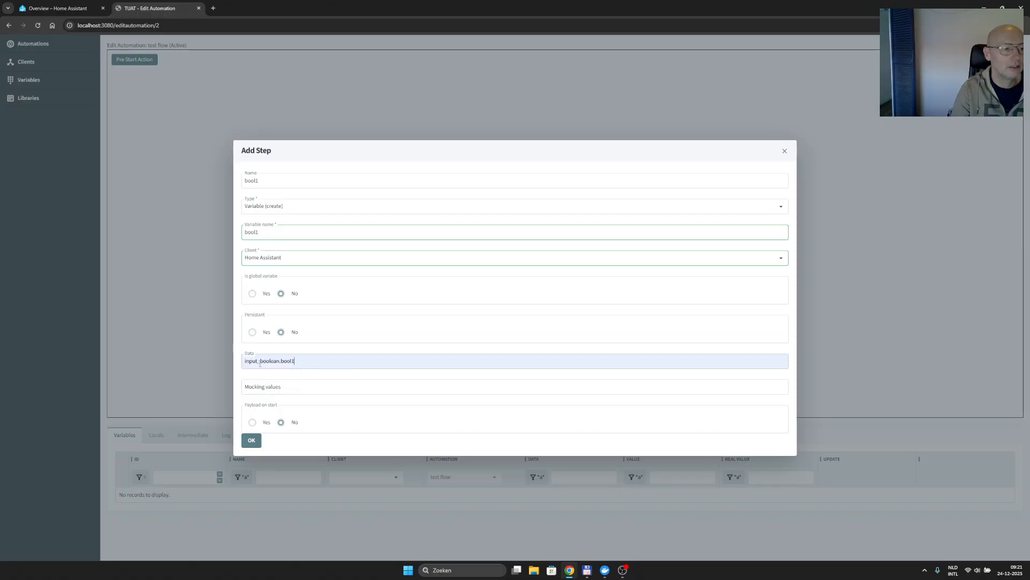
Switch to Home Assistant and check the entity ID in the bool1 helper's settings
left_click(58, 8)
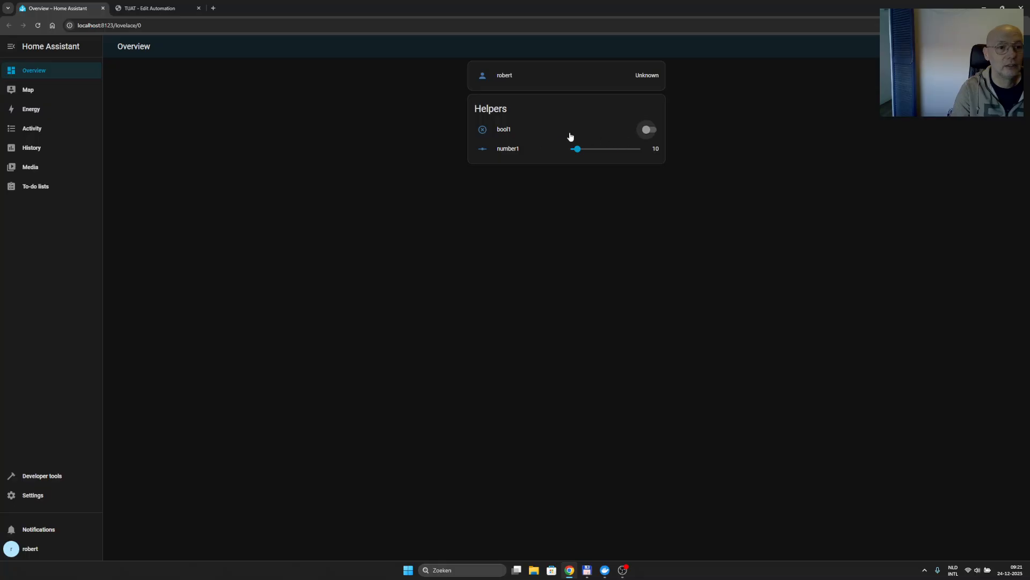
left_click(508, 134)
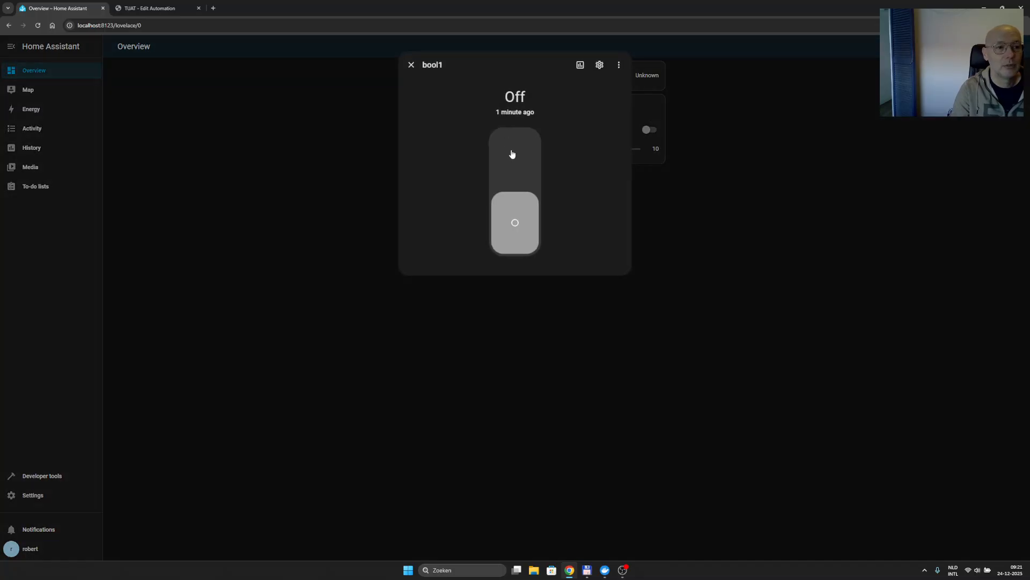
left_click(599, 64)
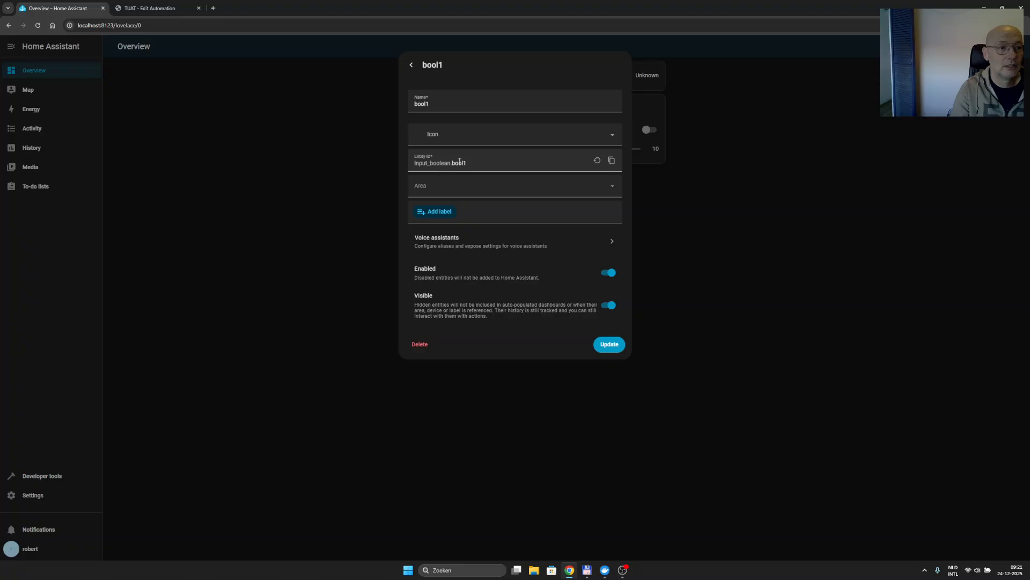
left_click(411, 65)
left_click(411, 65)
In TUAT, set the step's mocking values to ["on", "off"], enable payload on start, add the step and save the automation
left_click(148, 8)
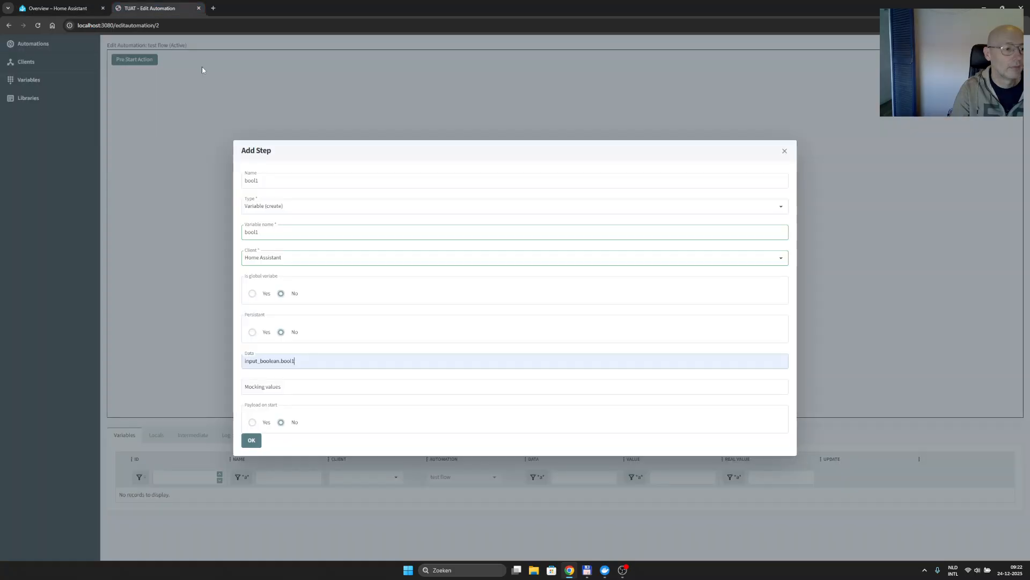
left_click(274, 386)
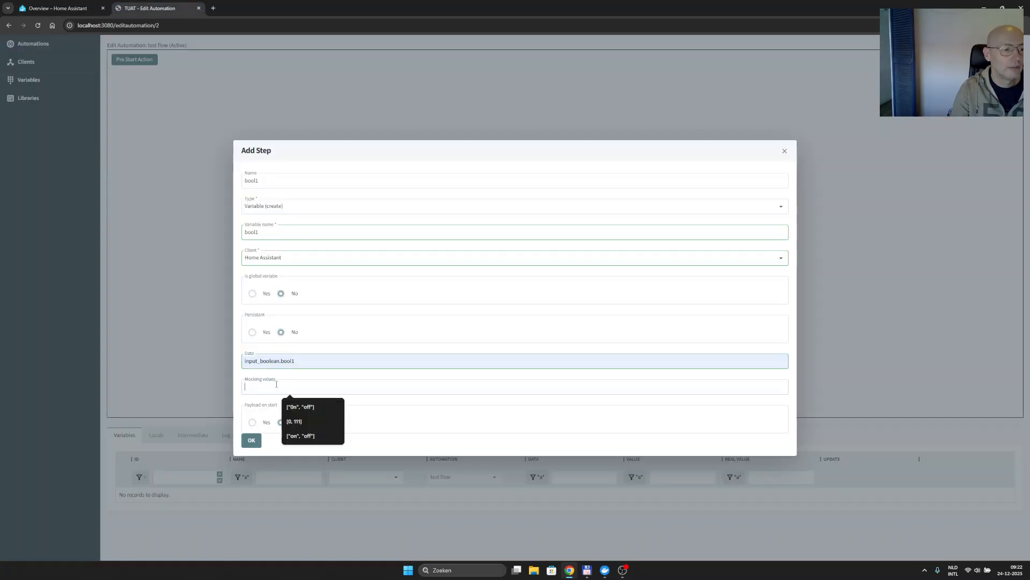
left_click(301, 435)
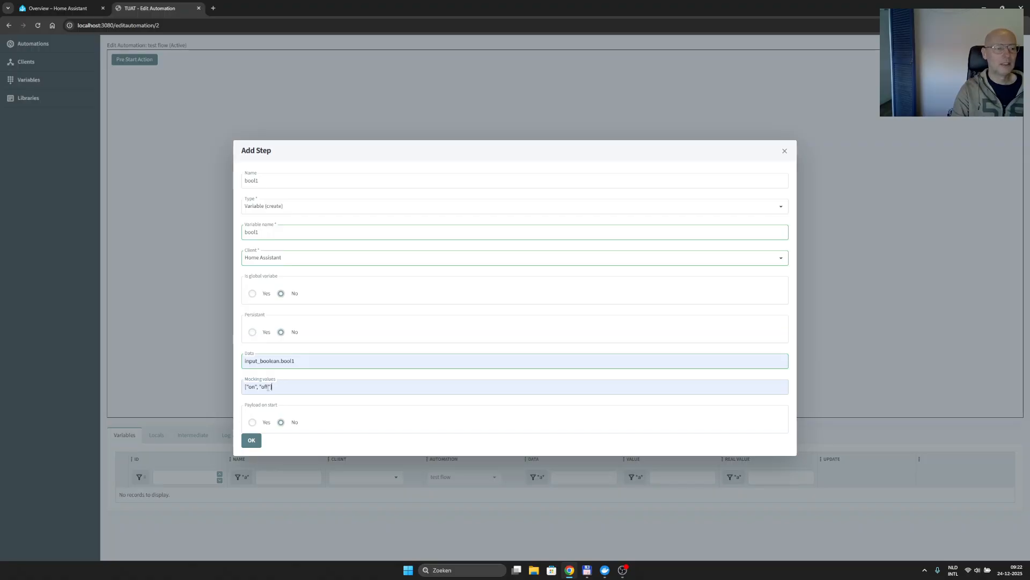
left_click(252, 422)
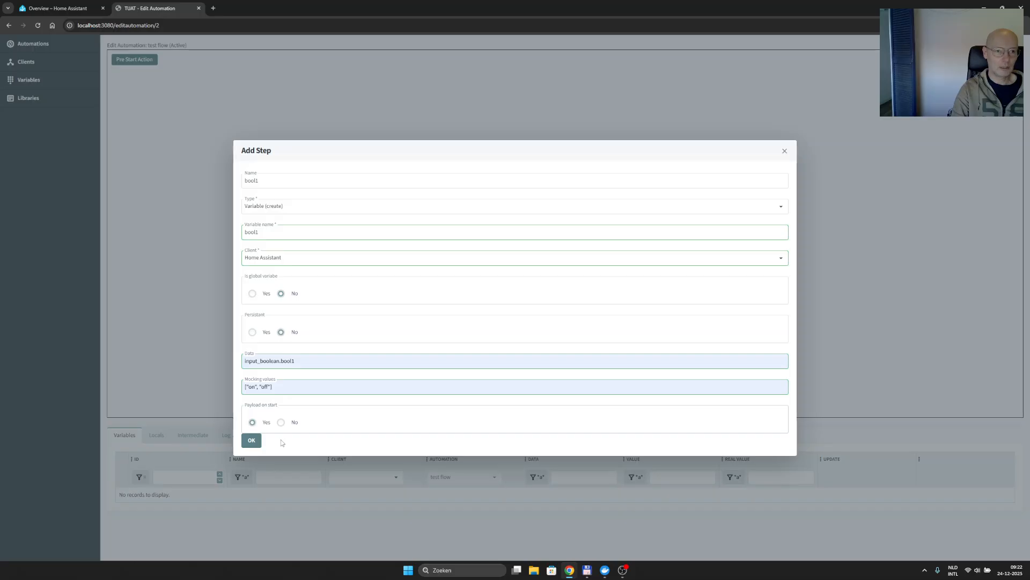
left_click(253, 445)
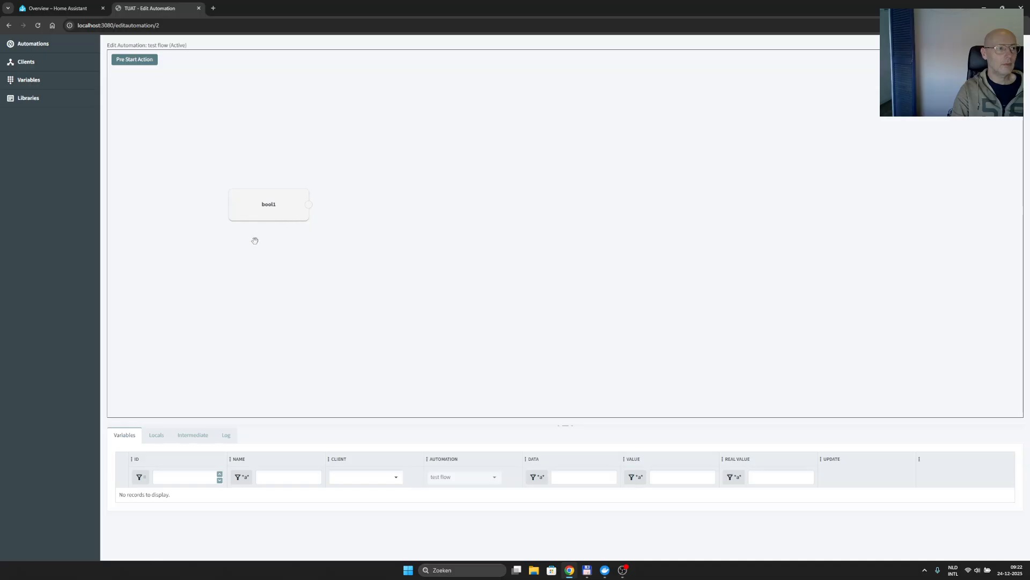
right_click(273, 255)
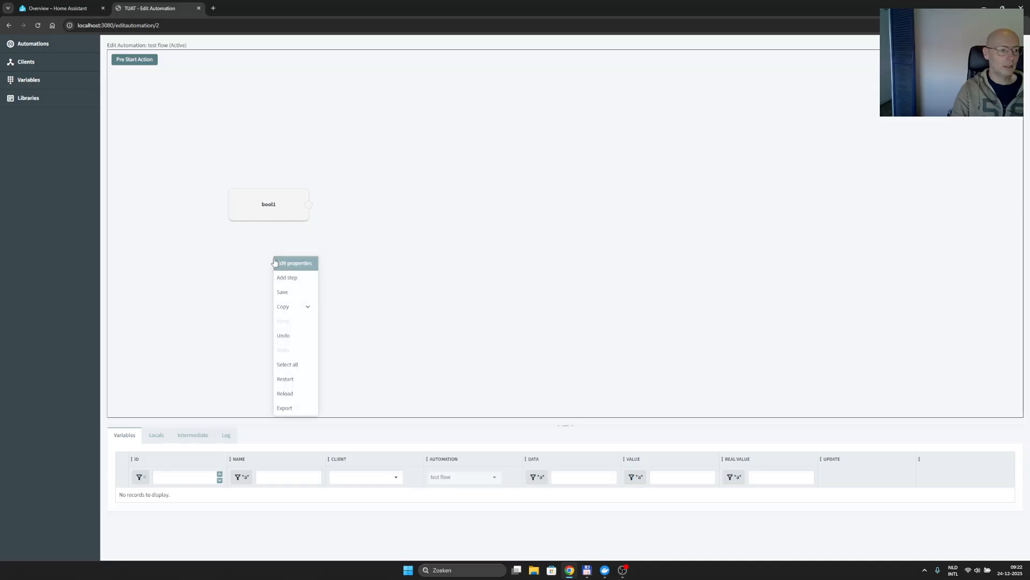
left_click(284, 293)
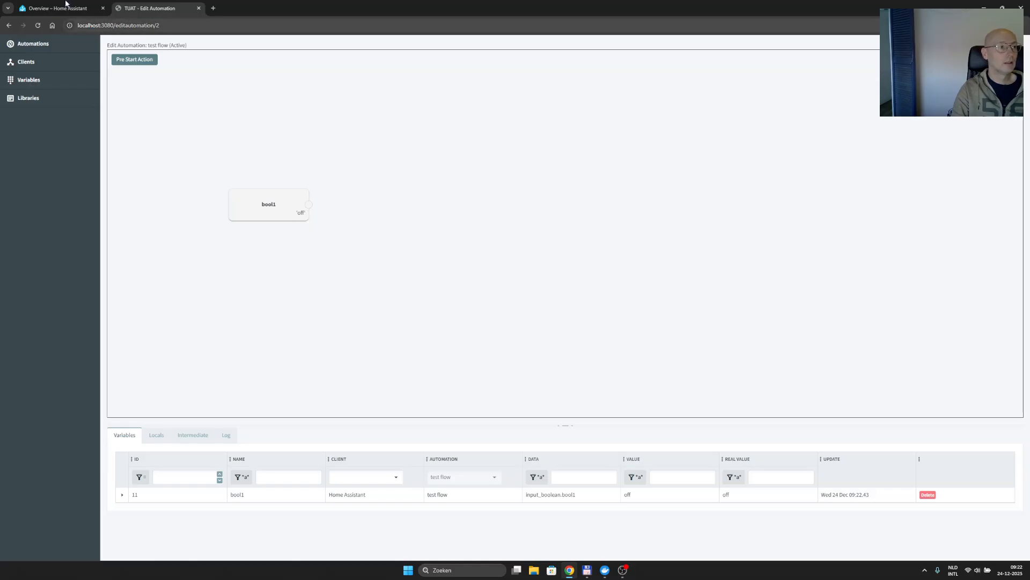
Turn on the bool1 helper in Home Assistant and return to the test flow in TUAT
left_click(79, 13)
left_click(649, 129)
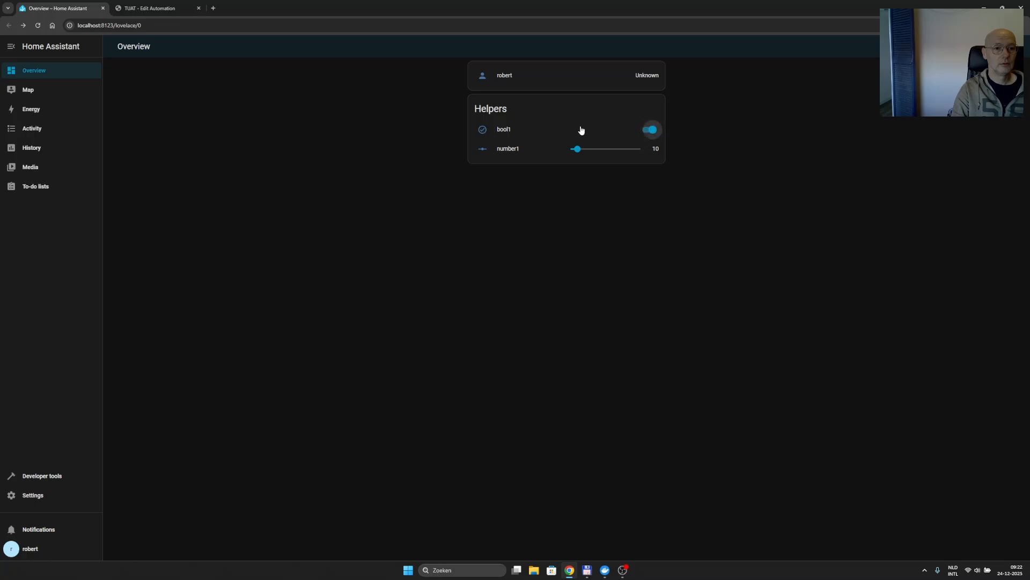
left_click(157, 9)
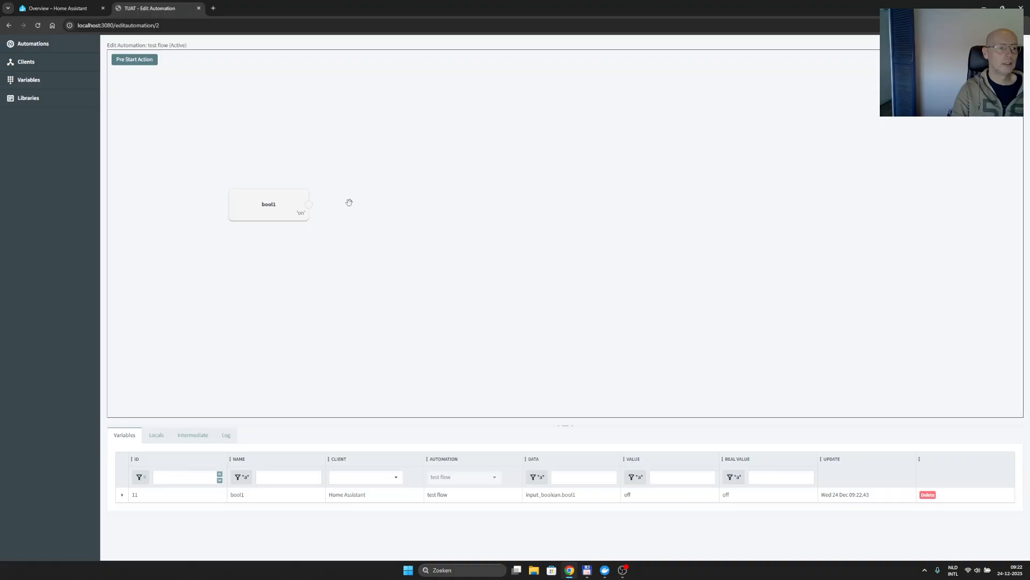
Start adding a step named on of type Comparer to the test flow
right_click(365, 160)
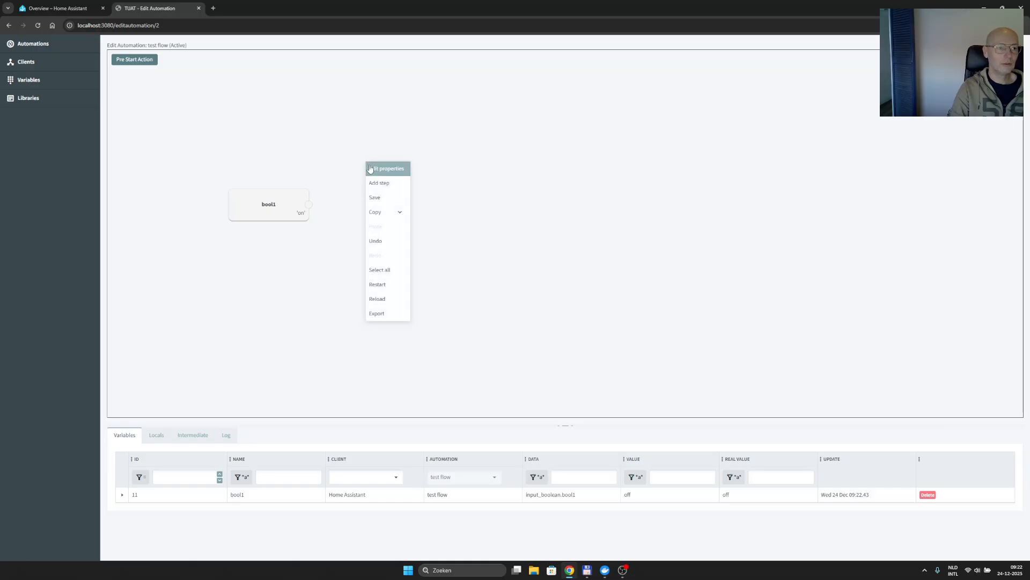
left_click(384, 181)
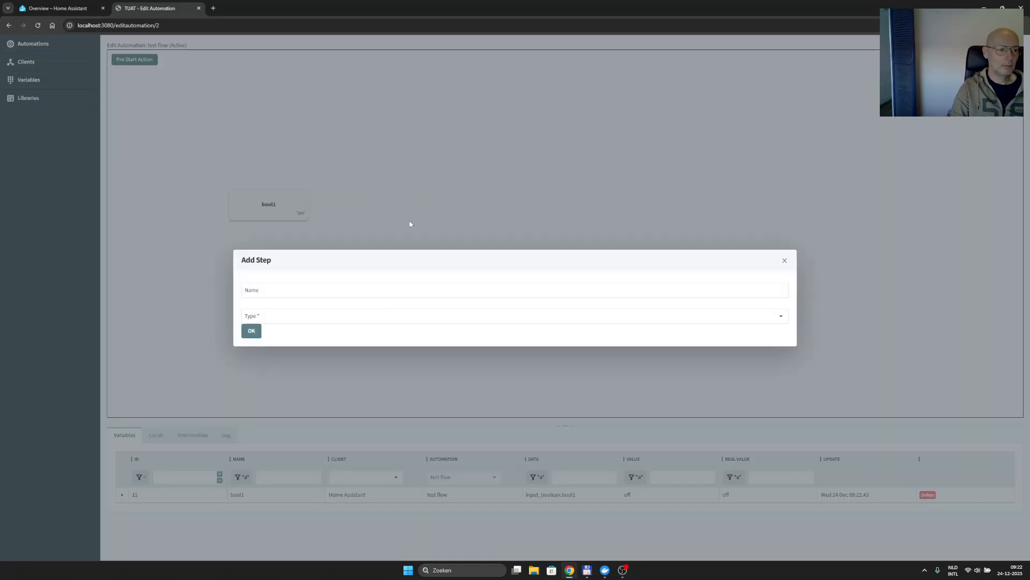
left_click(306, 288)
type("on")
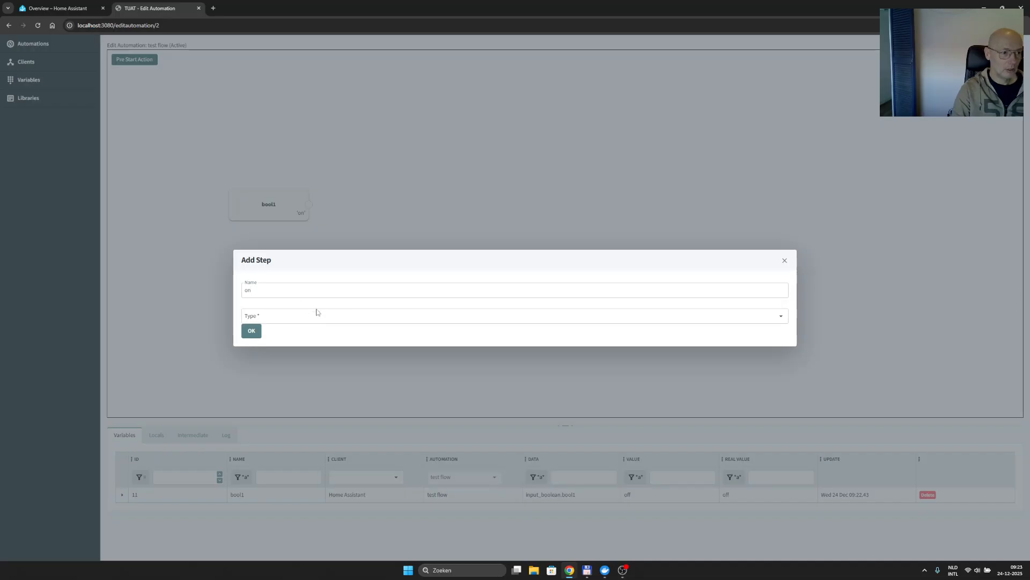
left_click(306, 317)
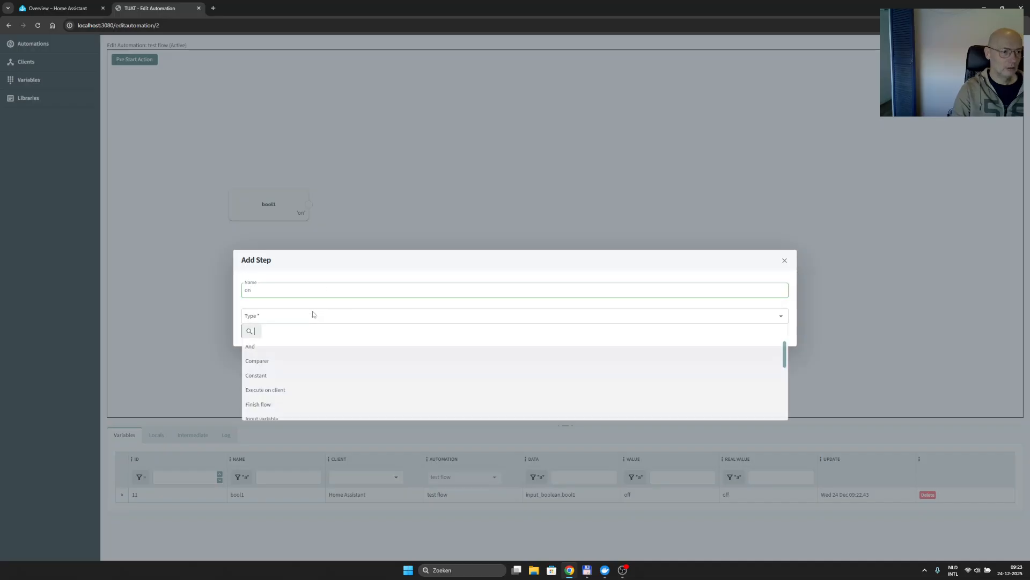
left_click(287, 361)
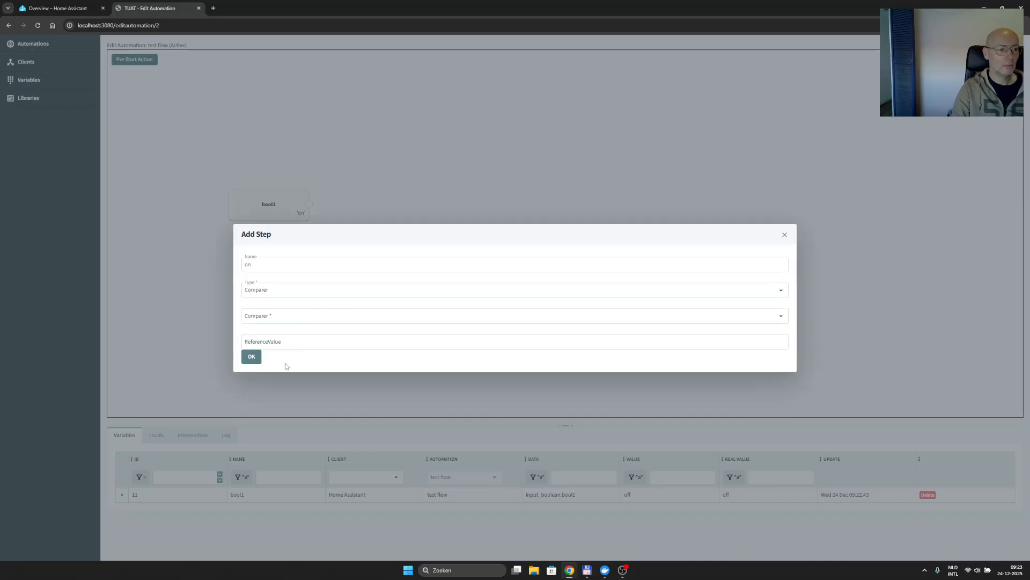
Set the comparer to == (equal) with reference value on, add the step and connect bool1's output to its input
left_click(281, 317)
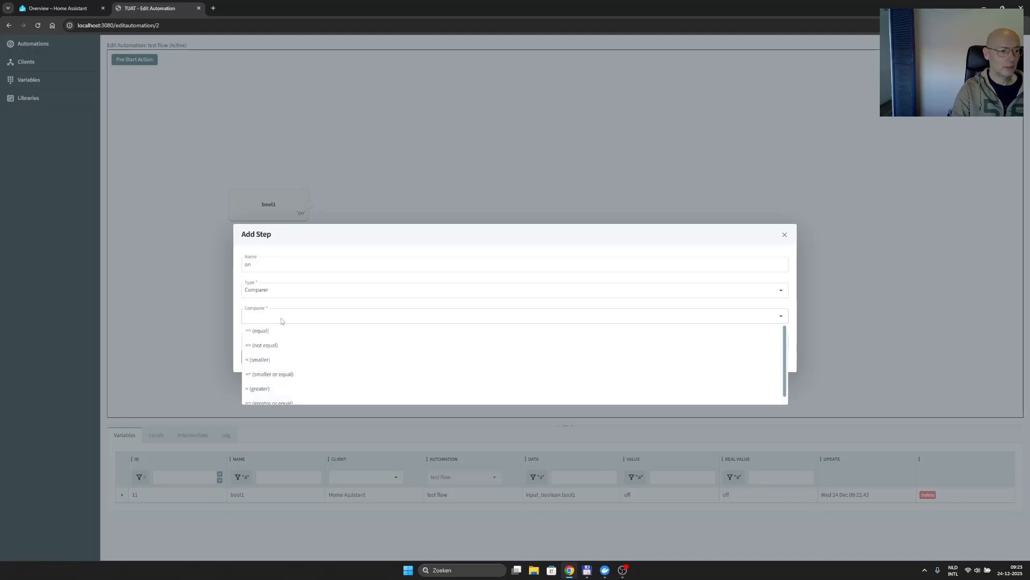
left_click(280, 342)
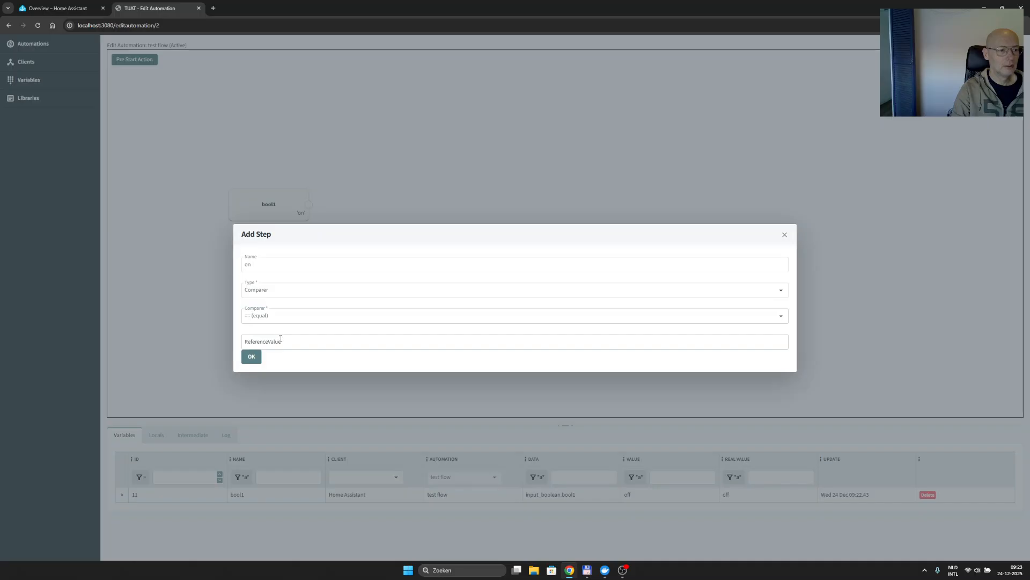
left_click(280, 339)
type("on")
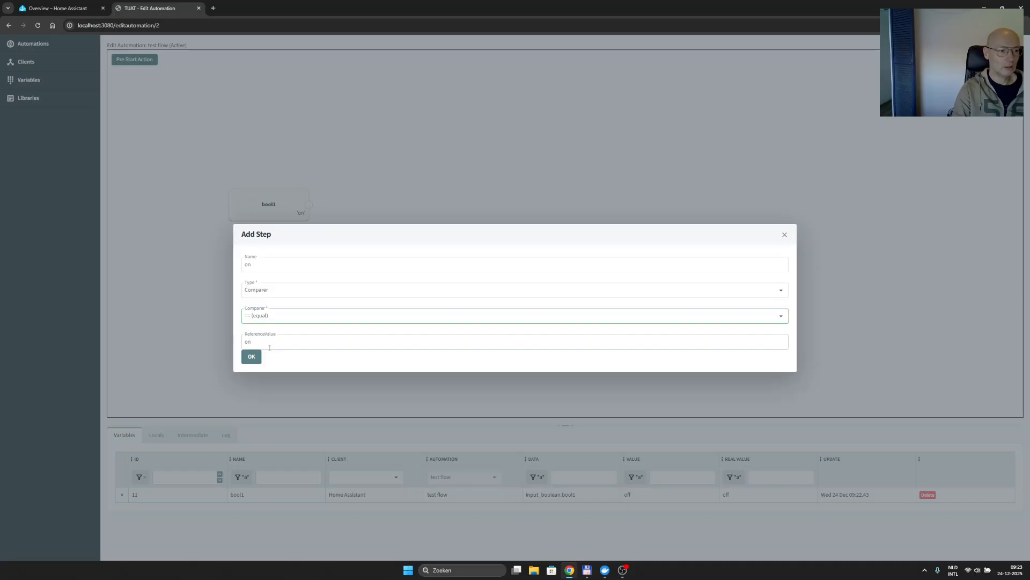
left_click(251, 357)
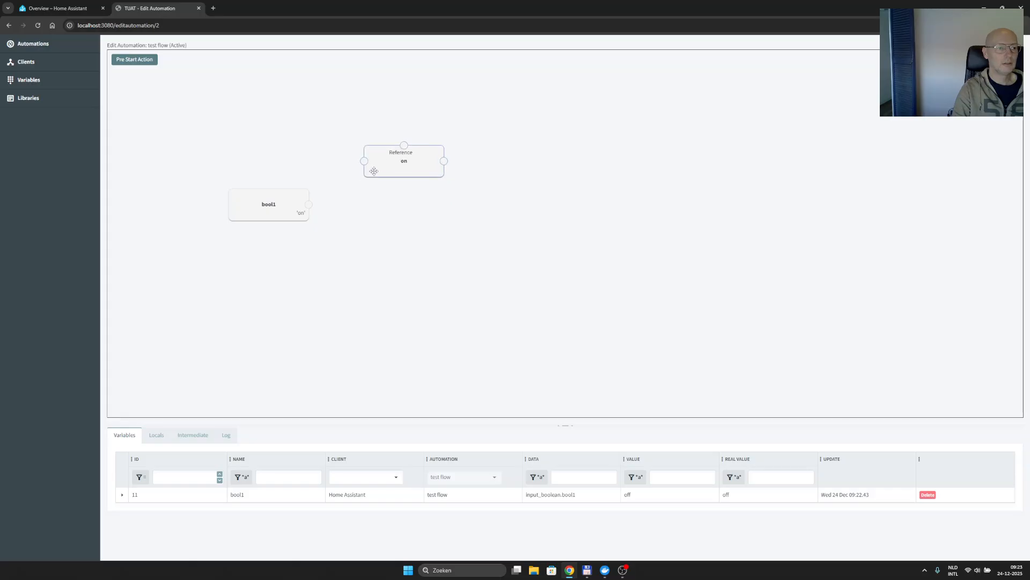
left_click_drag(309, 204, 364, 164)
Start adding another Comparer step, named off, to the test flow
right_click(379, 228)
left_click(398, 251)
left_click(305, 293)
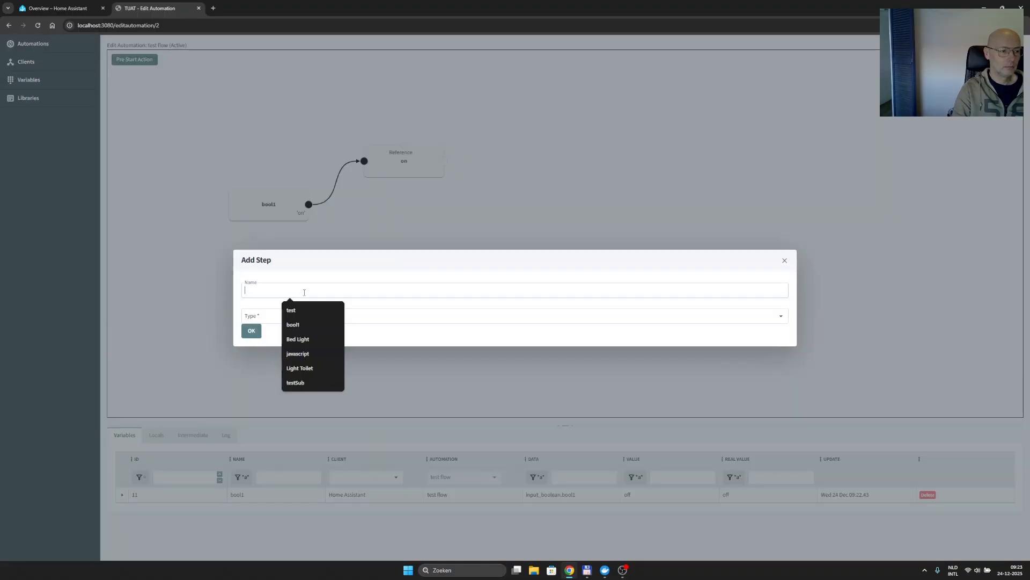
type("off")
left_click(276, 315)
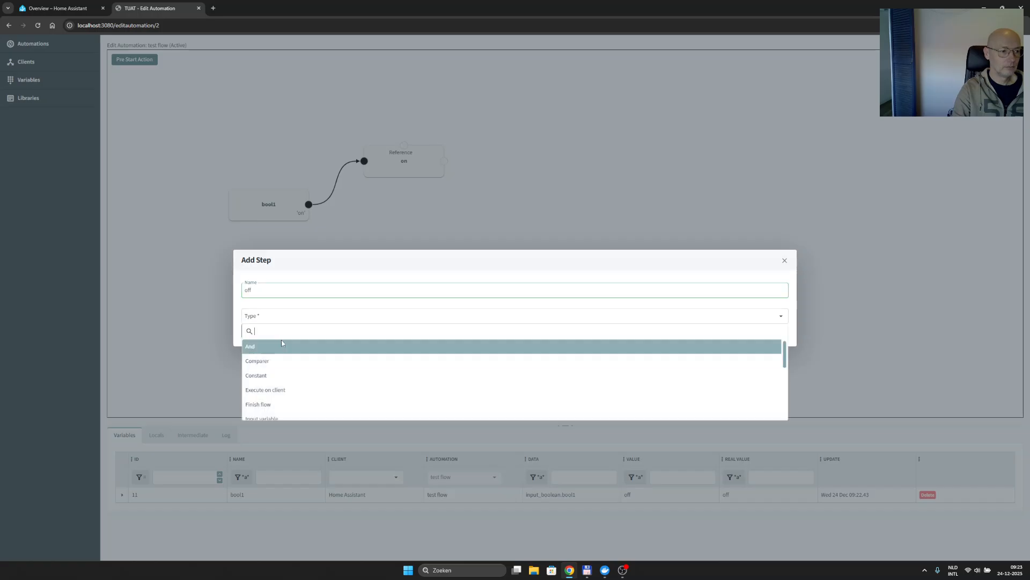
left_click(278, 360)
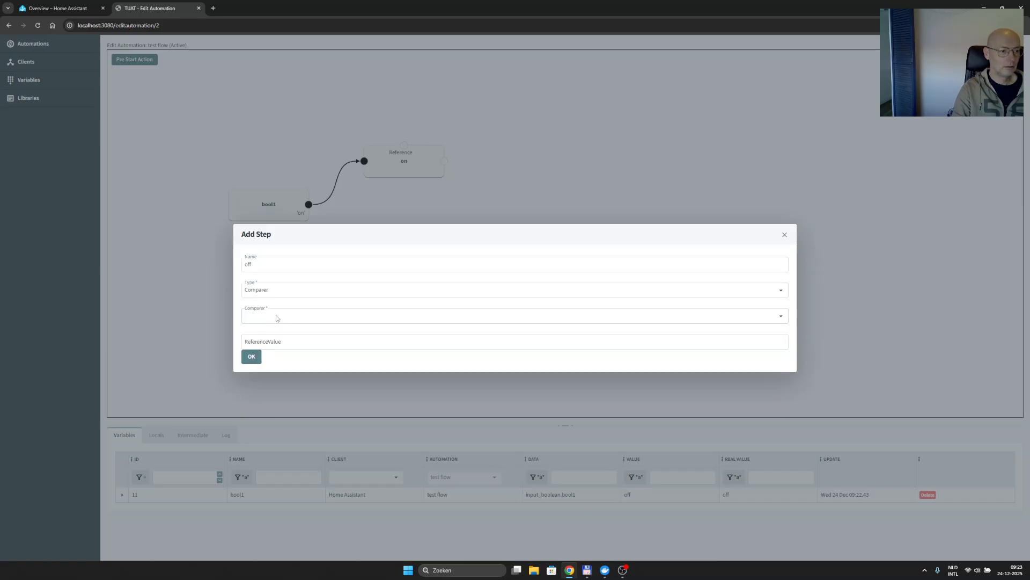
Set the comparer to == (equal) with reference value off, add the step below the on comparer and connect bool1 to it
left_click(277, 318)
left_click(277, 330)
left_click(276, 339)
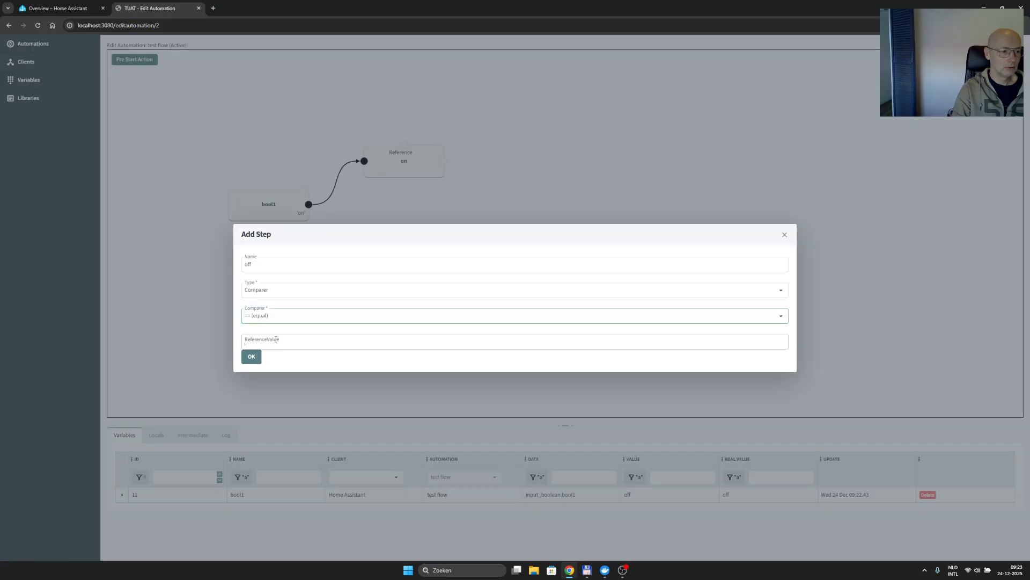
type("off")
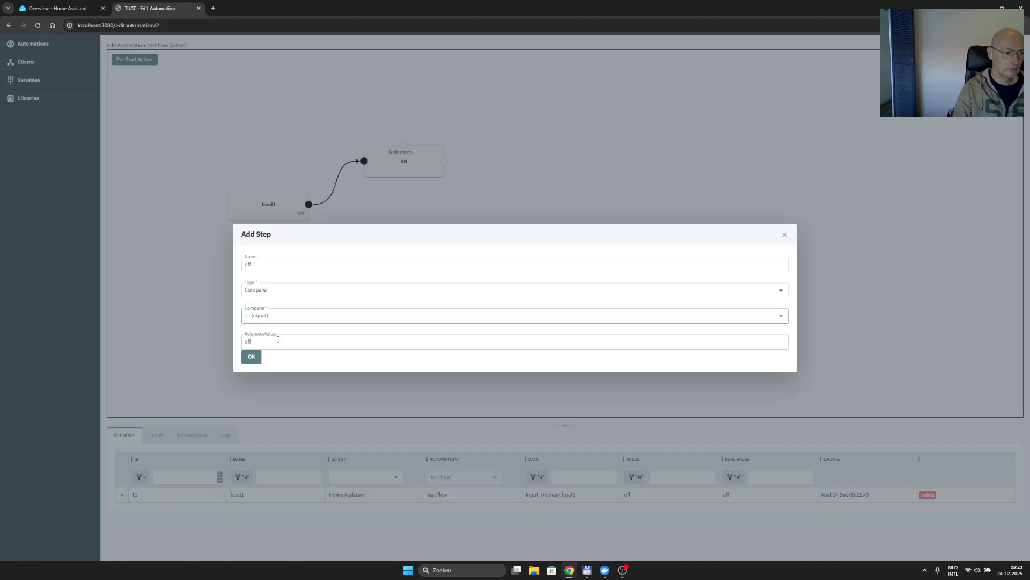
left_click(251, 356)
left_click_drag(415, 240, 400, 245)
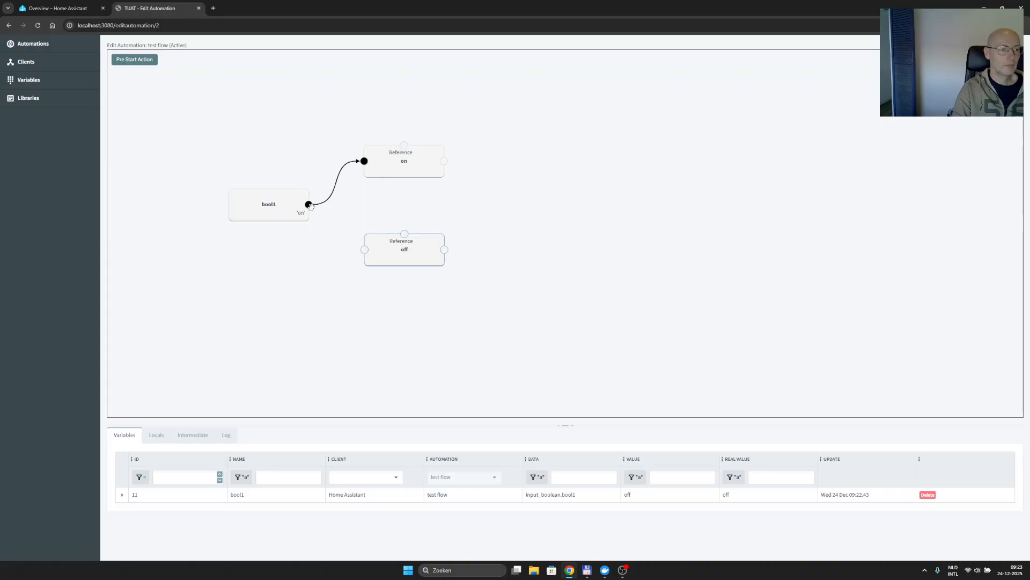
left_click_drag(308, 204, 364, 249)
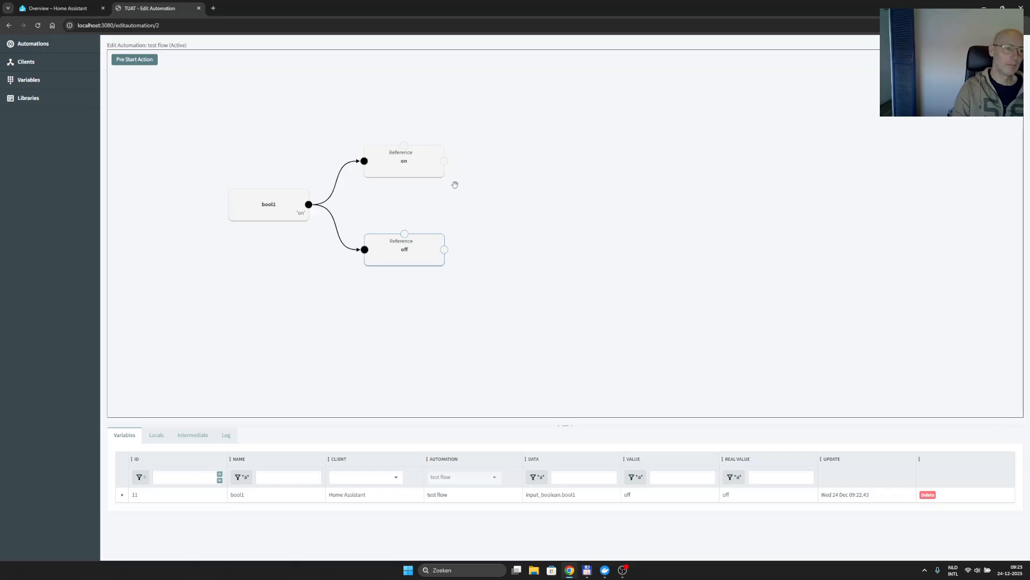
Start adding a step named timer1 of type Timer (auto cancel) to the test flow
right_click(489, 160)
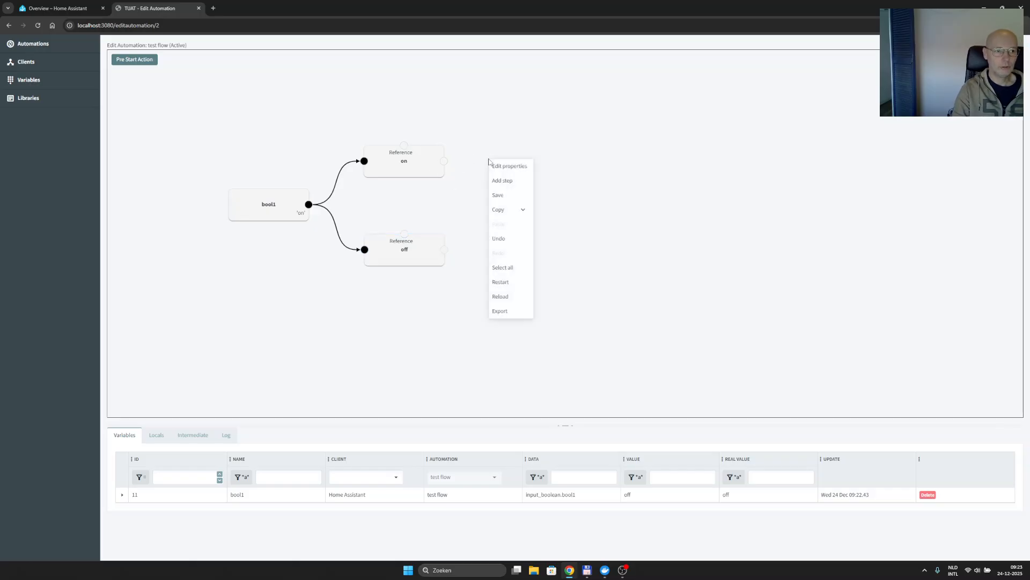
left_click(505, 186)
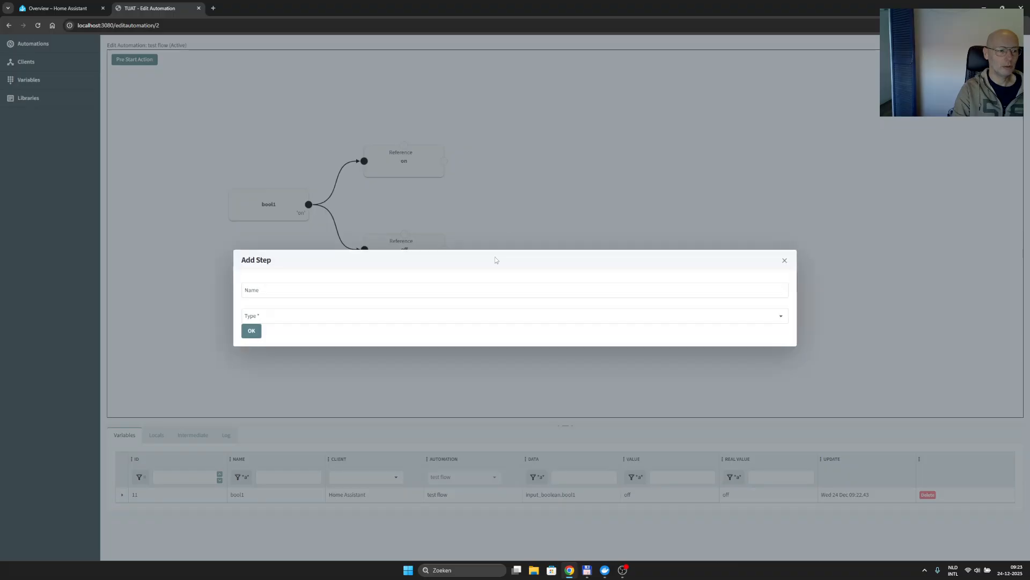
left_click(307, 291)
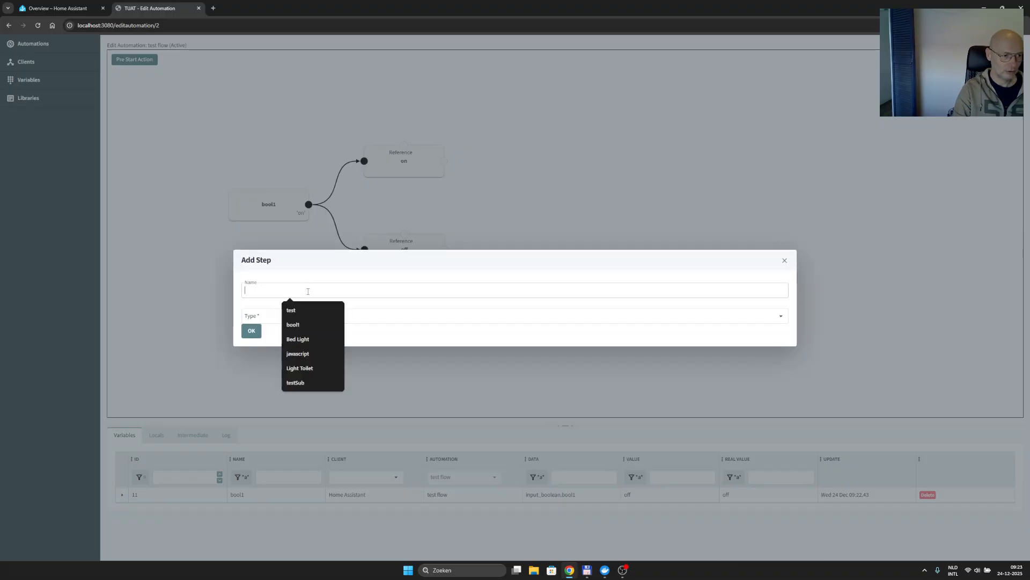
type("tim")
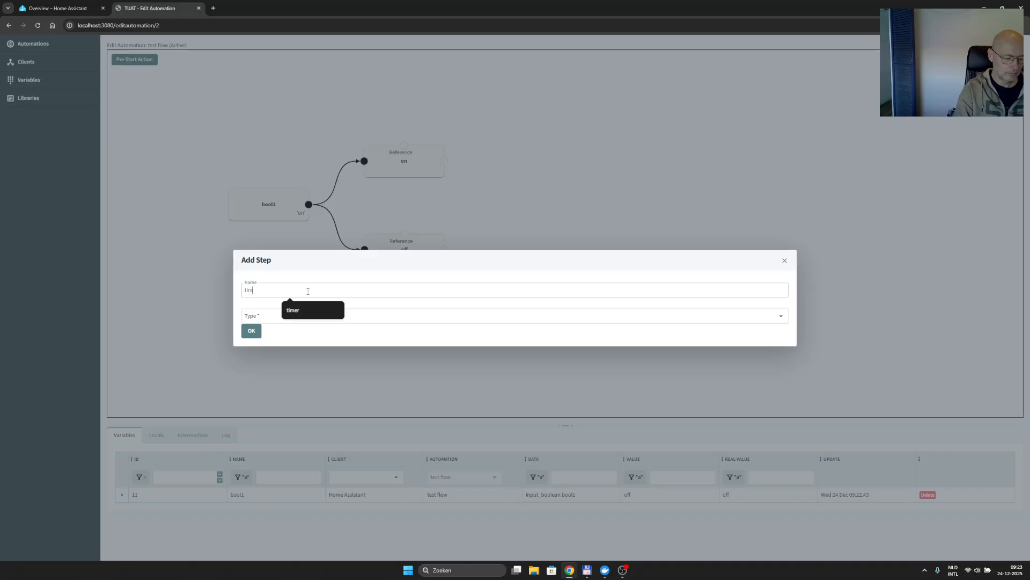
type("er1")
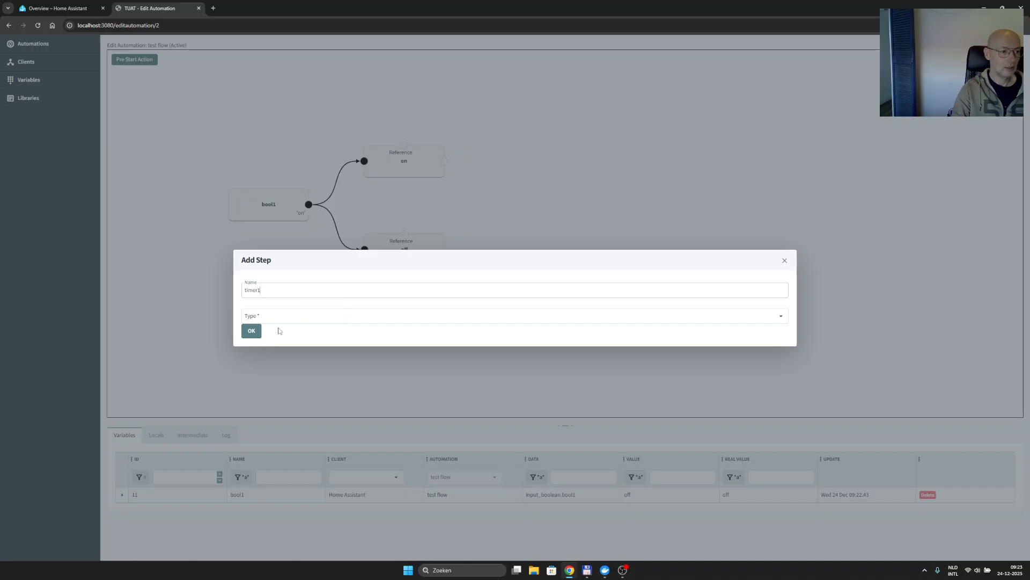
left_click(280, 318)
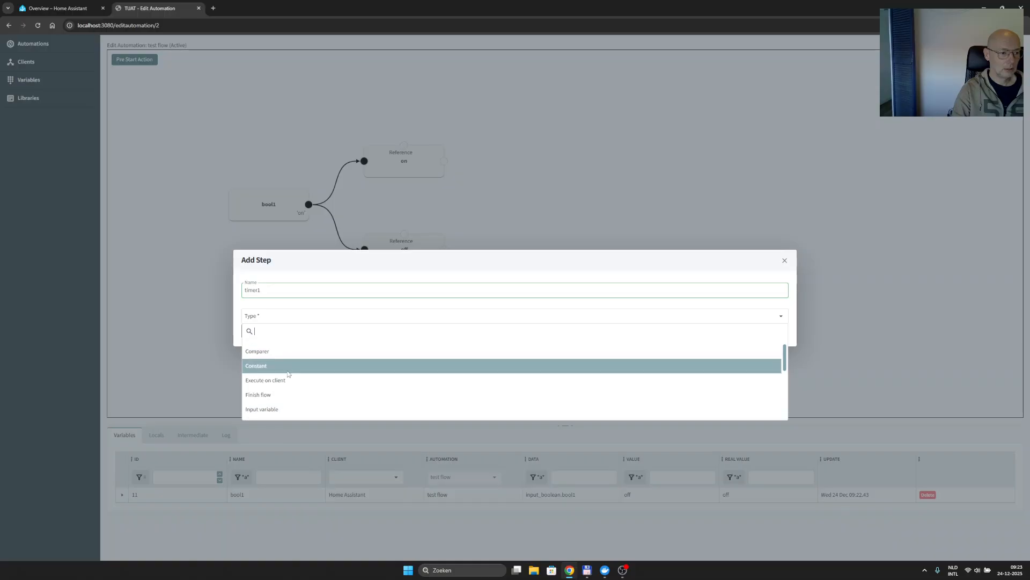
scroll(288, 374, "down", 5)
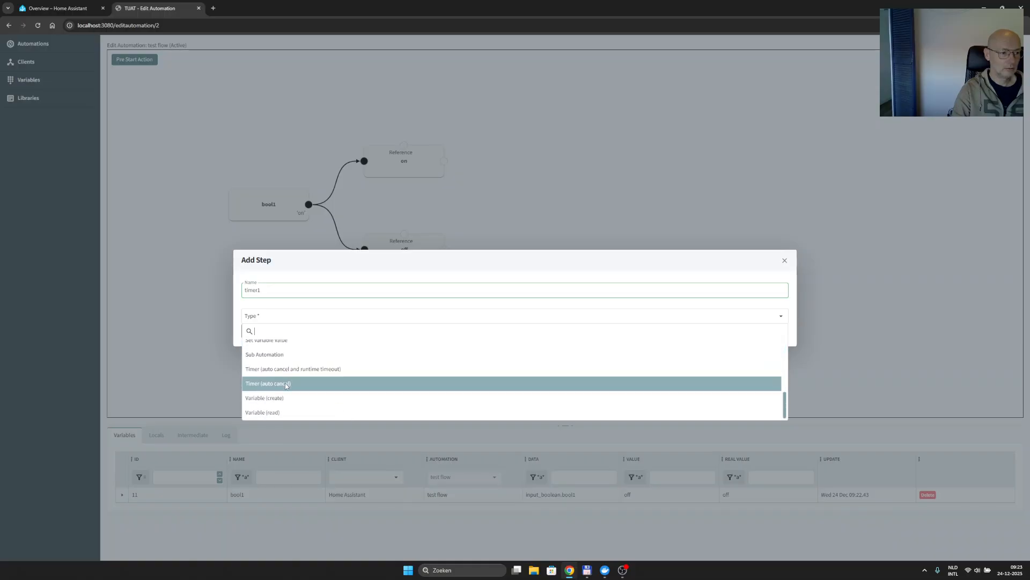
left_click(285, 382)
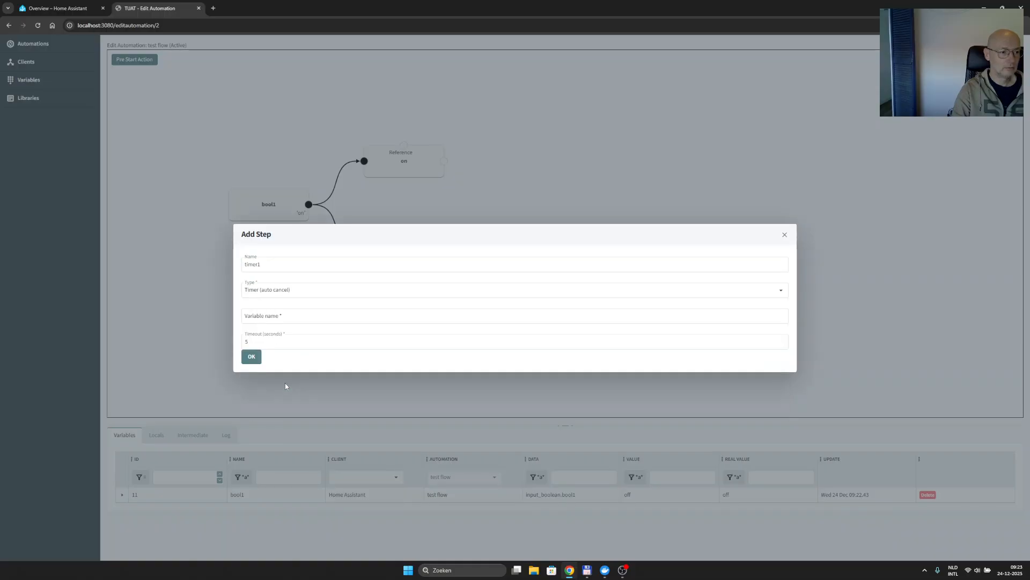
Set the variable name to timer1 and the timeout to 3 seconds, add the step beside the on comparer and connect that comparer to it
left_click(297, 316)
type("timer")
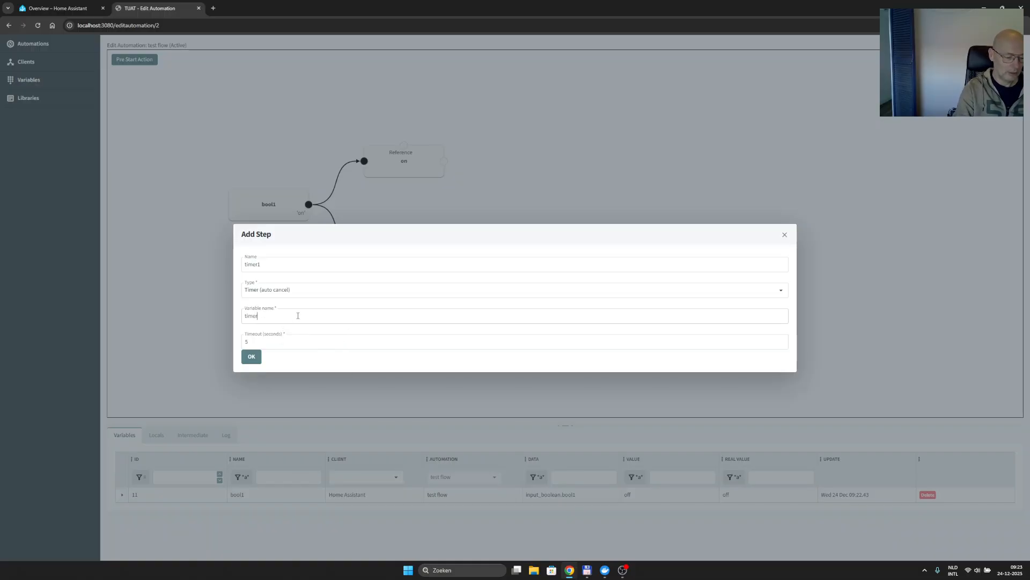
type("1")
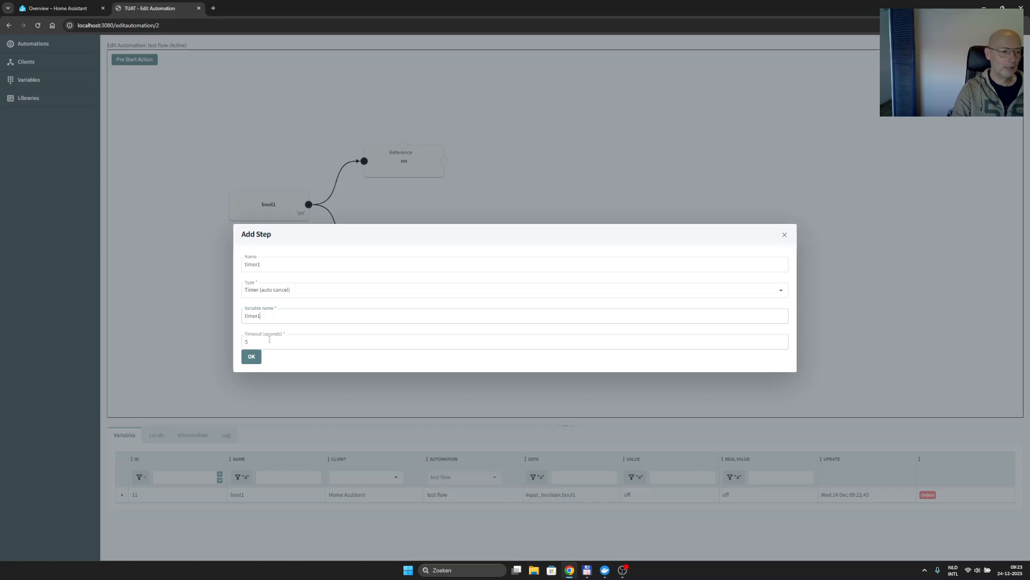
left_click_drag(270, 340, 215, 347)
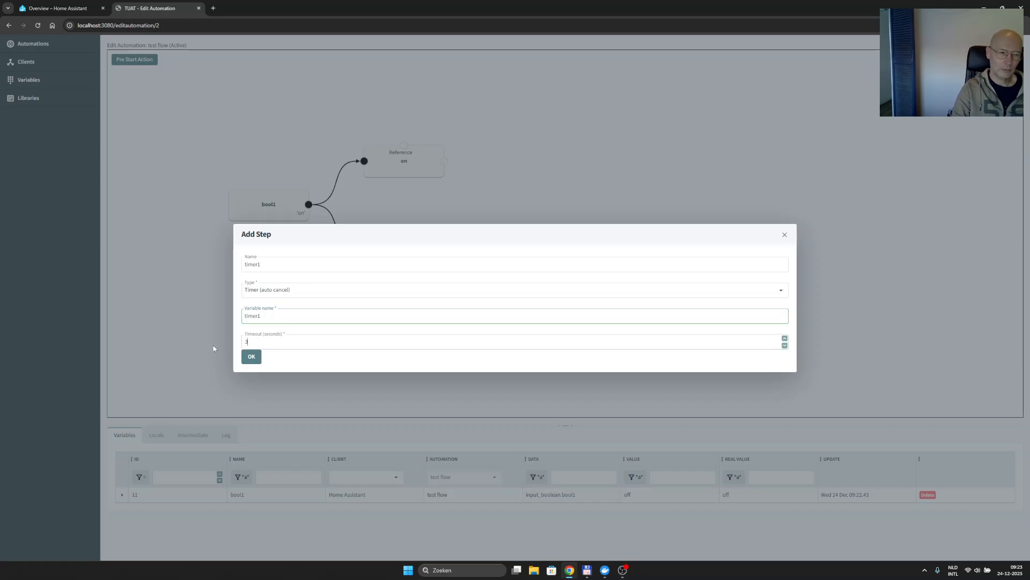
left_click(251, 357)
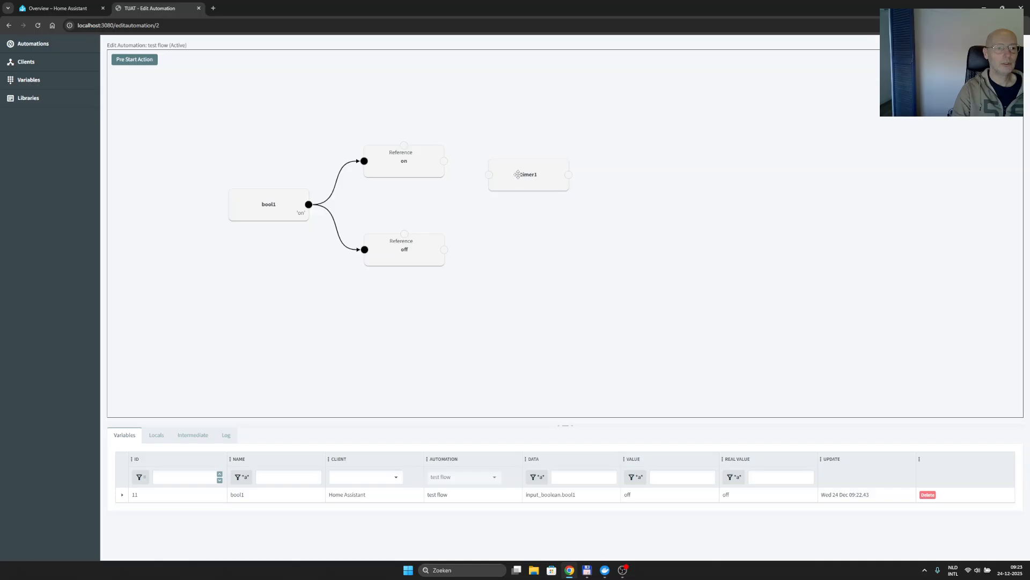
left_click_drag(513, 175, 513, 157)
left_click_drag(445, 161, 514, 167)
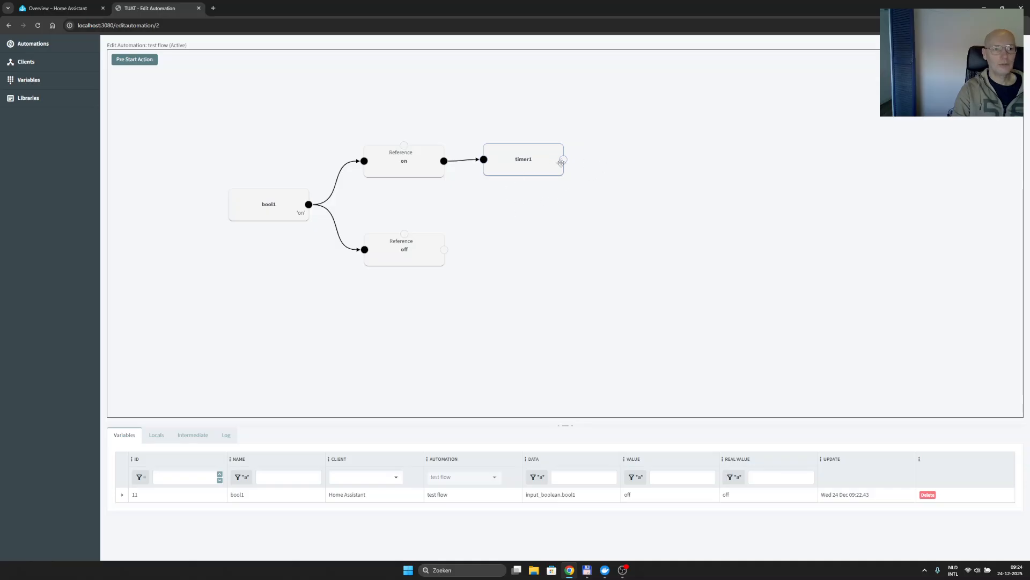
Start adding a step named 20 of type Execute on client to the test flow
right_click(598, 178)
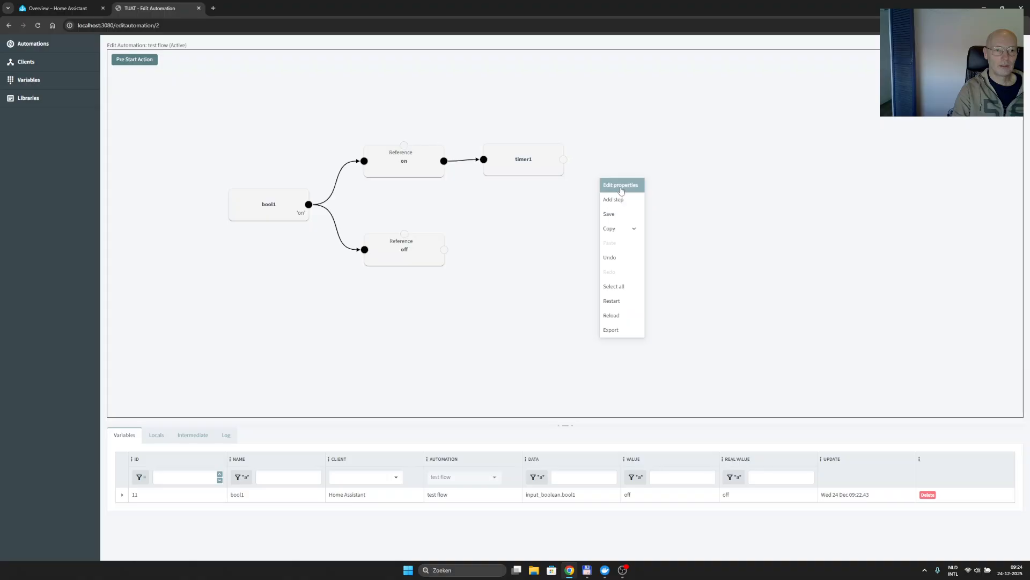
left_click(621, 200)
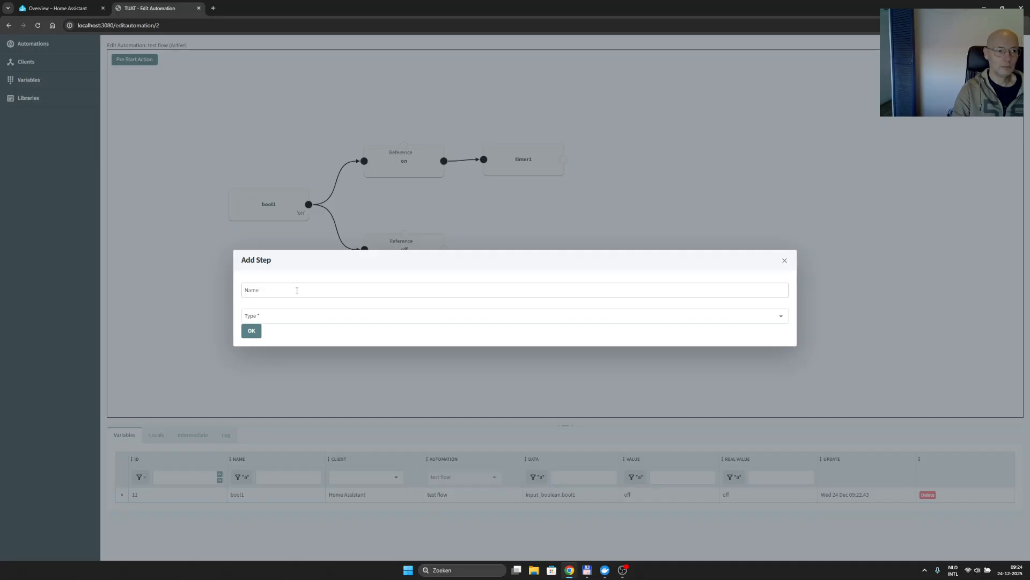
left_click(296, 291)
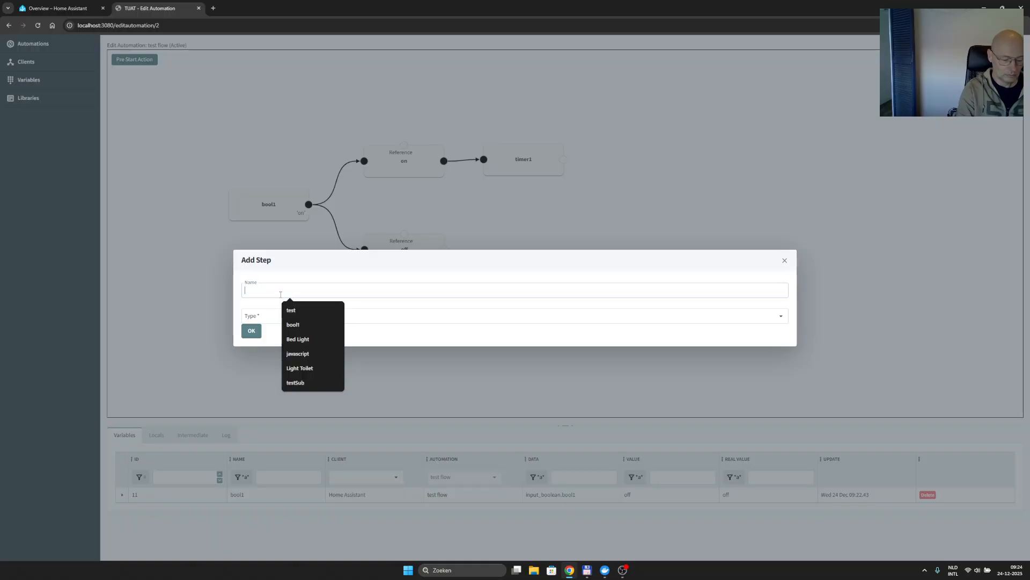
type("20")
left_click(279, 315)
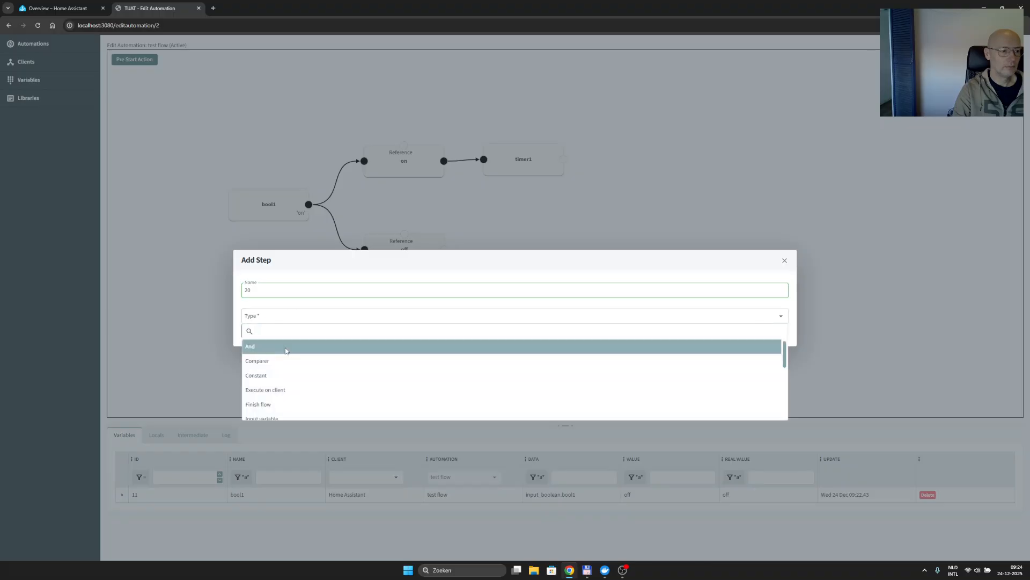
scroll(288, 365, "down", 1)
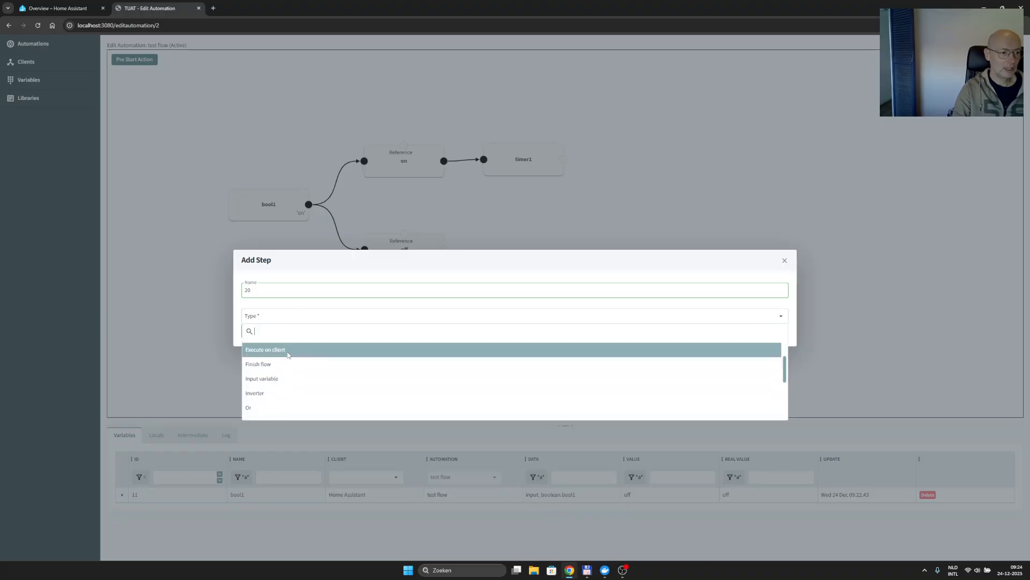
left_click(288, 352)
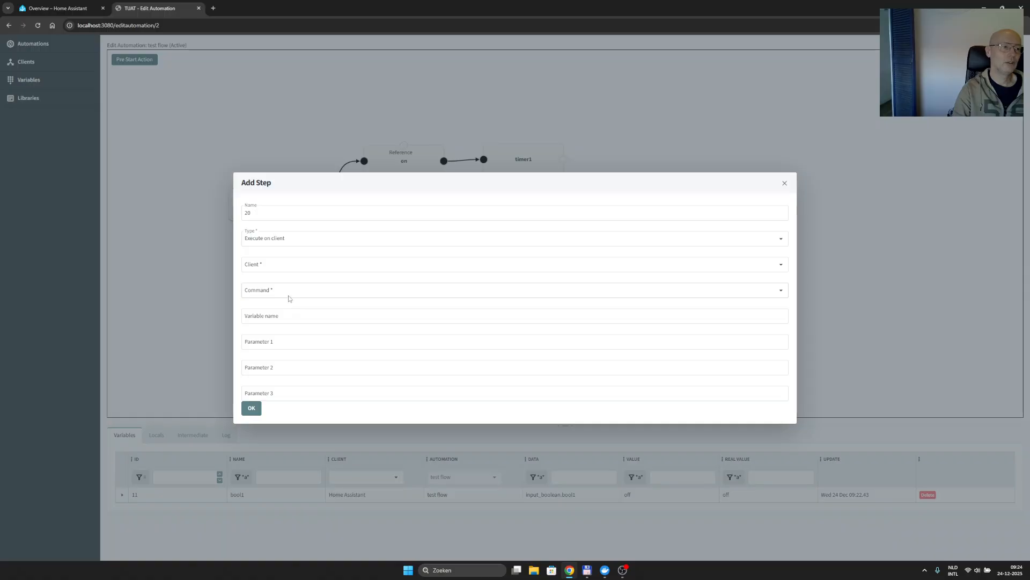
Set the step's client to Home Assistant and its command to callservice
left_click(278, 271)
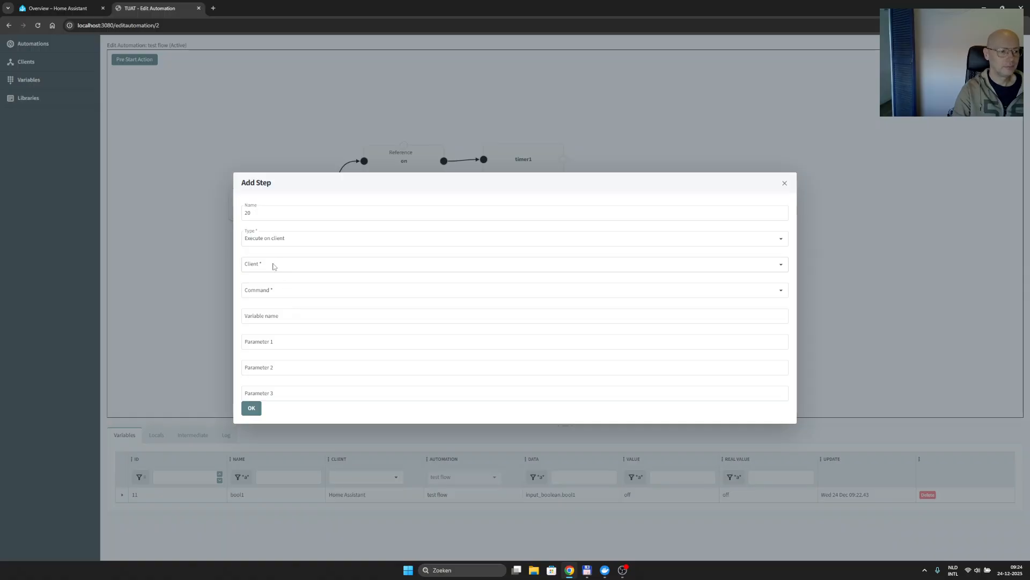
left_click(283, 294)
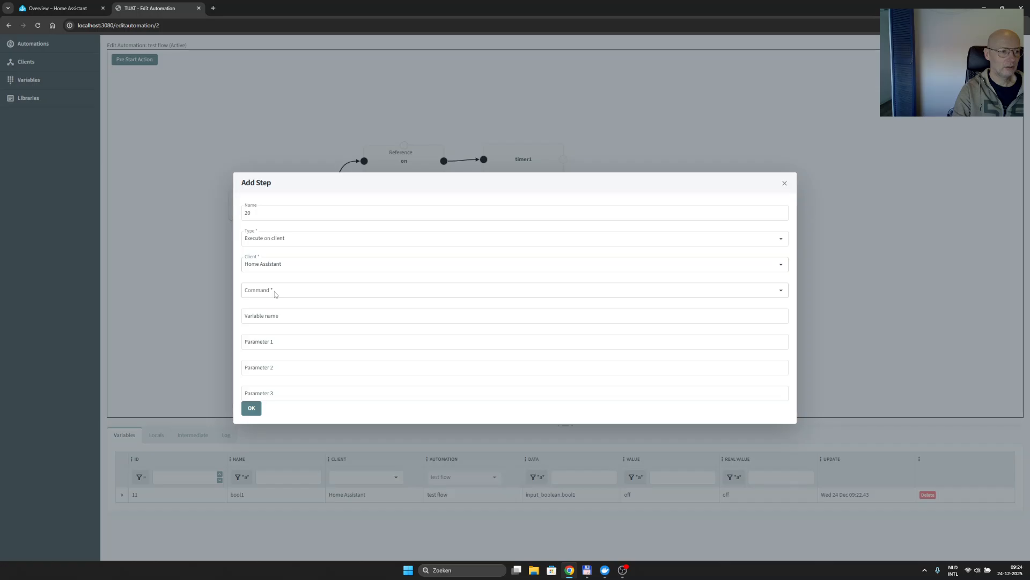
left_click(275, 294)
left_click(271, 305)
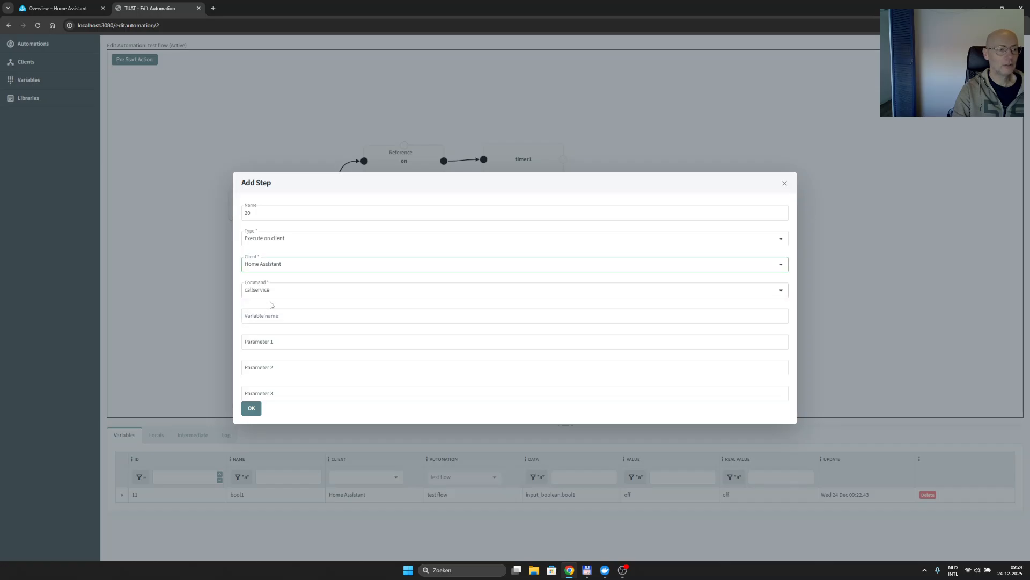
Set parameter 1 to input_number, parameter 2 to set_value, and parameter 3 to entity_id input_number.number1 with value 20
left_click(291, 342)
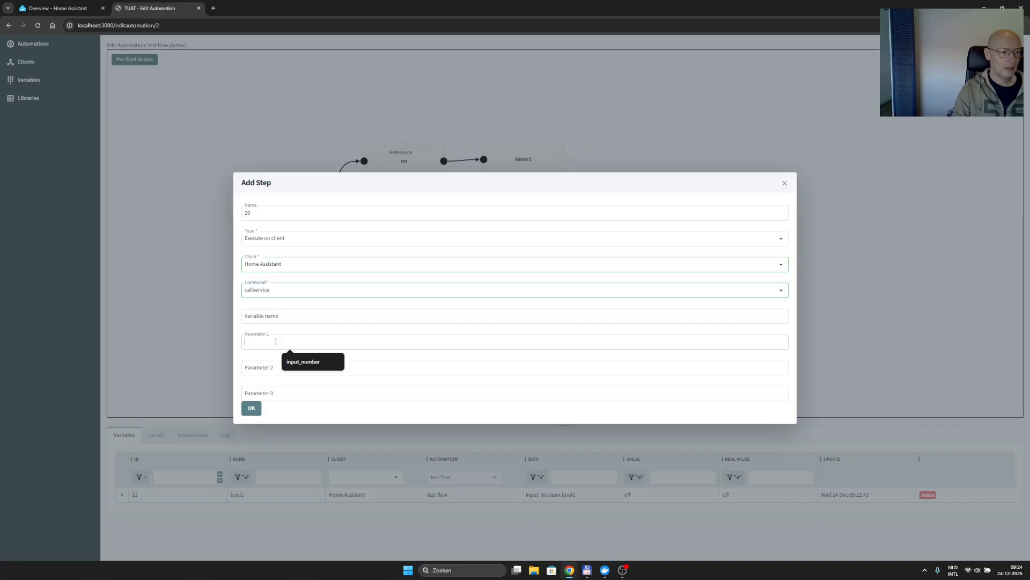
left_click(292, 362)
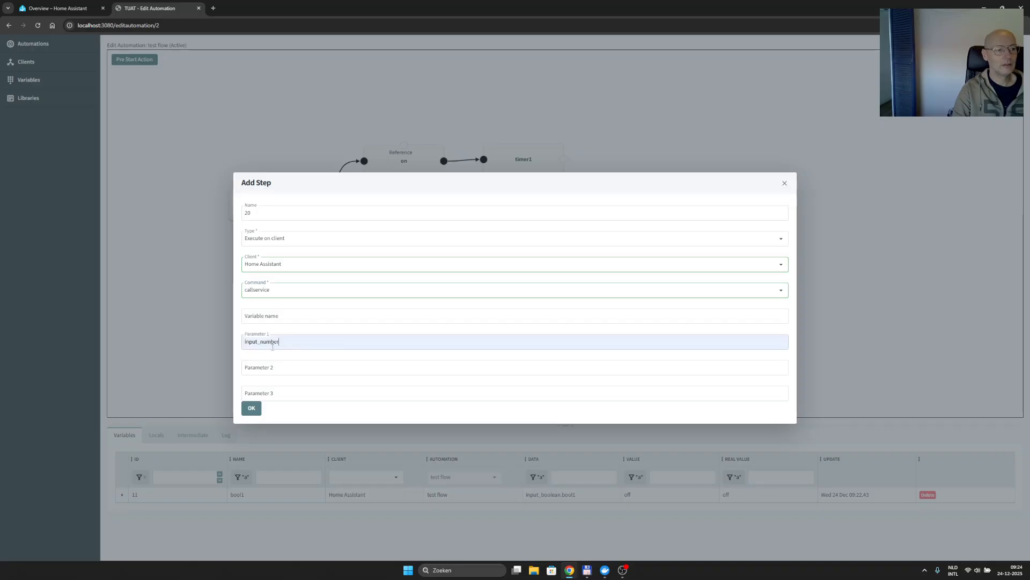
left_click(274, 367)
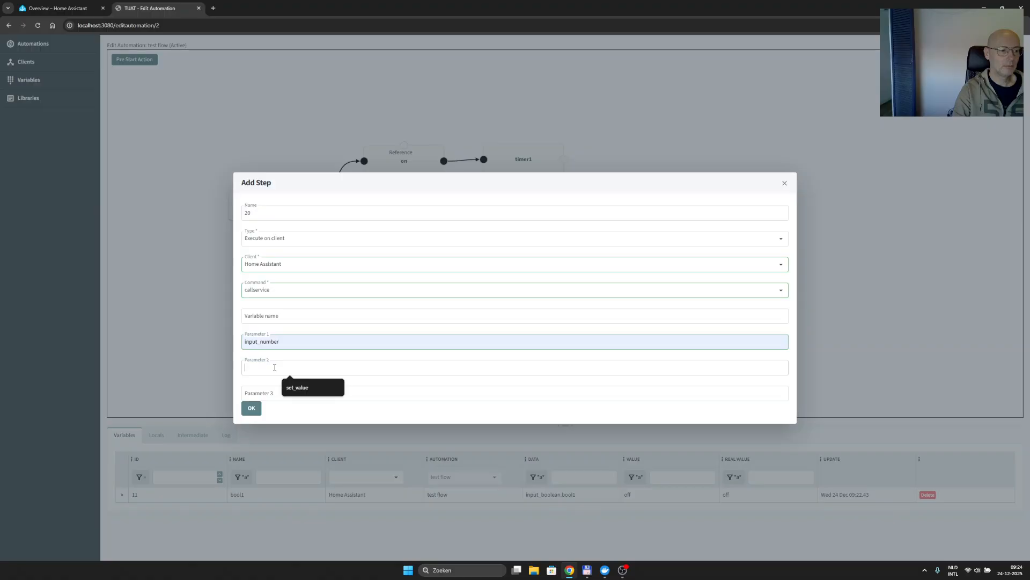
left_click(293, 386)
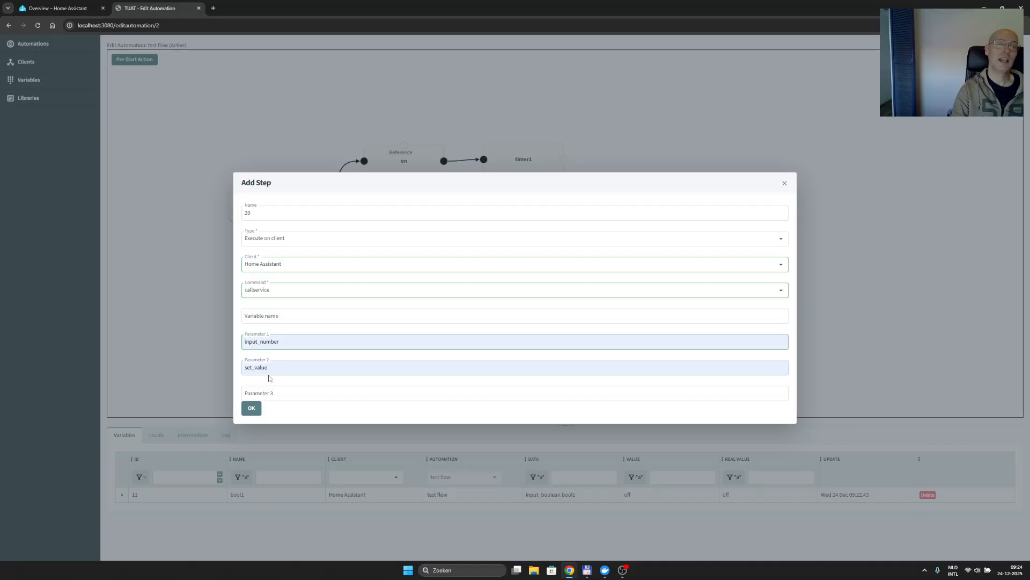
left_click(268, 392)
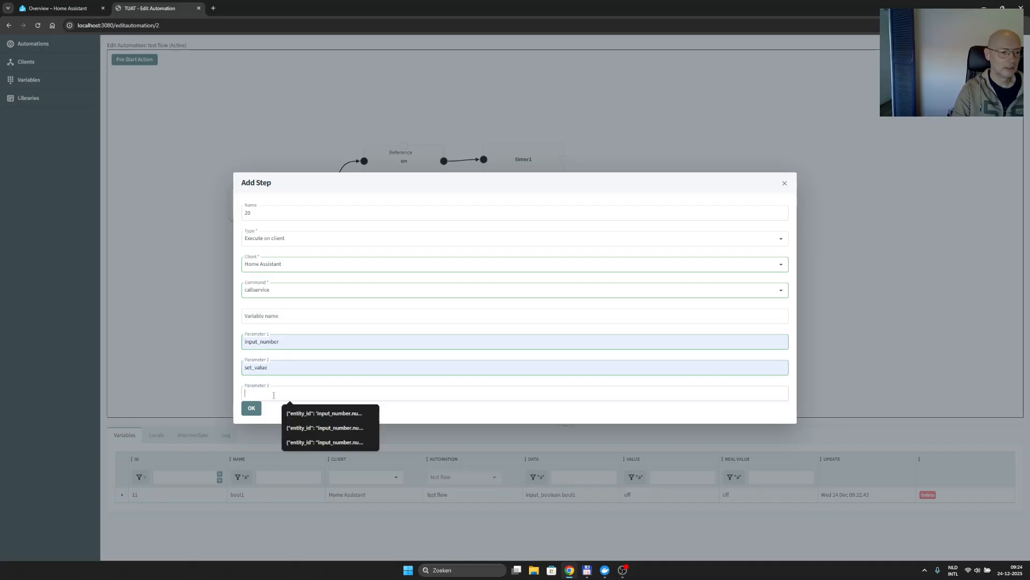
left_click(304, 419)
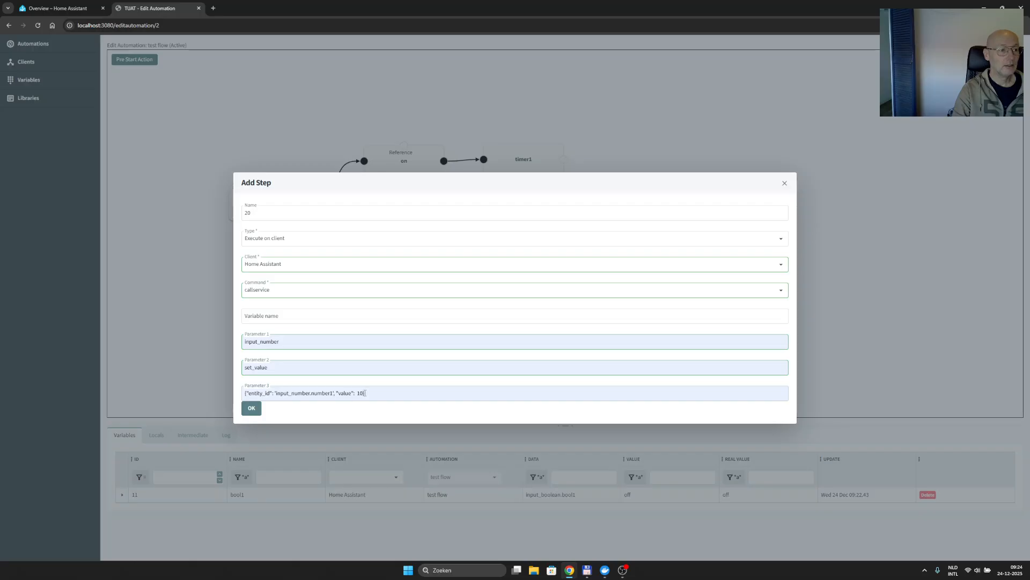
left_click(360, 393)
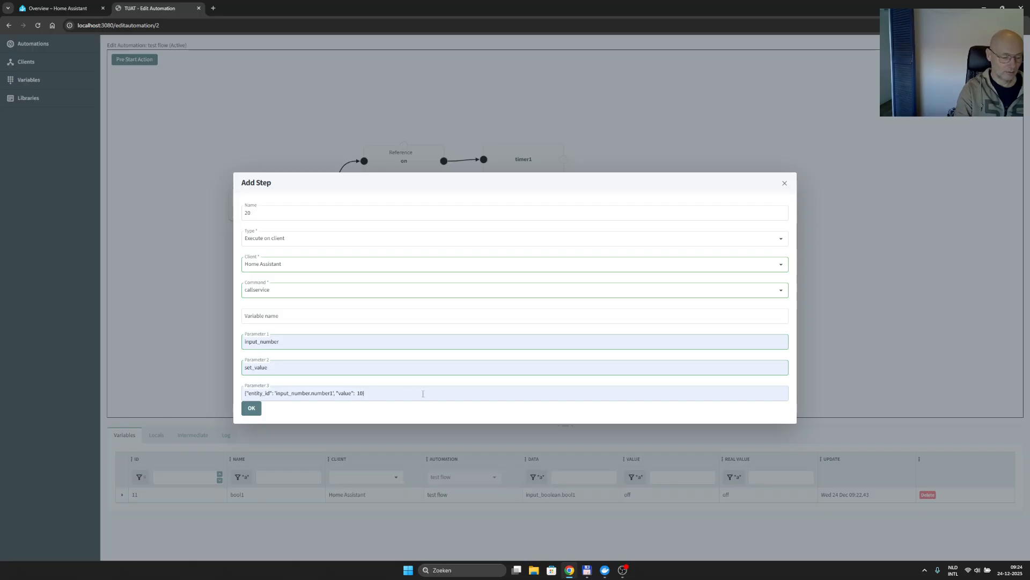
key("BackSpace")
type("2")
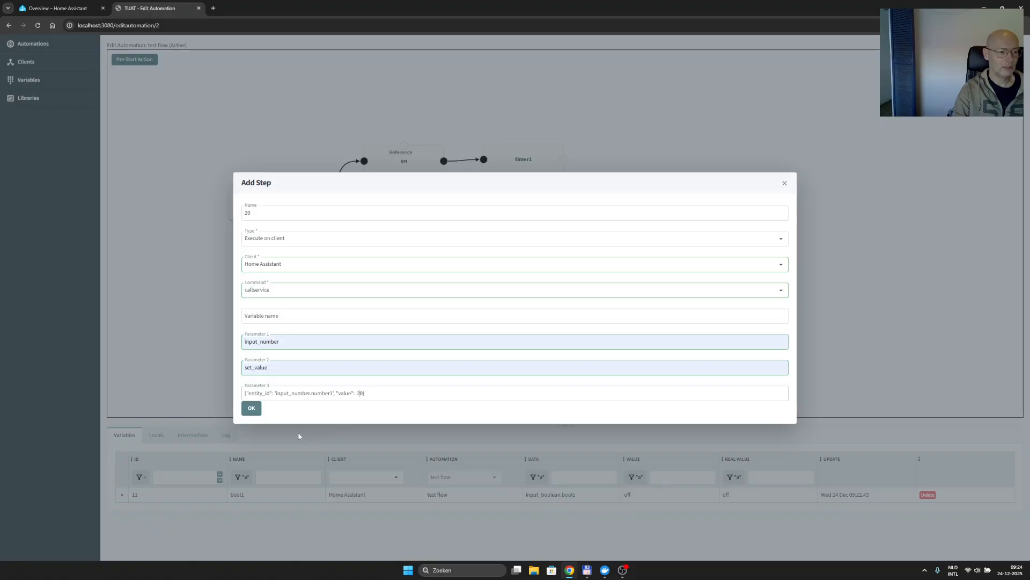
Add step 20 to the flow beside timer1 and connect timer1 to it
left_click(251, 407)
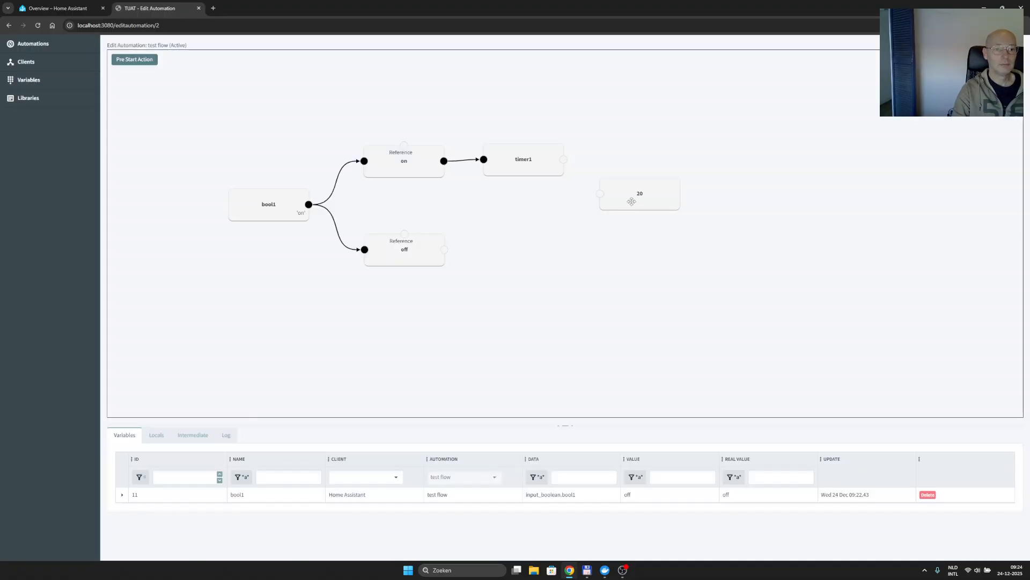
left_click_drag(632, 199, 634, 162)
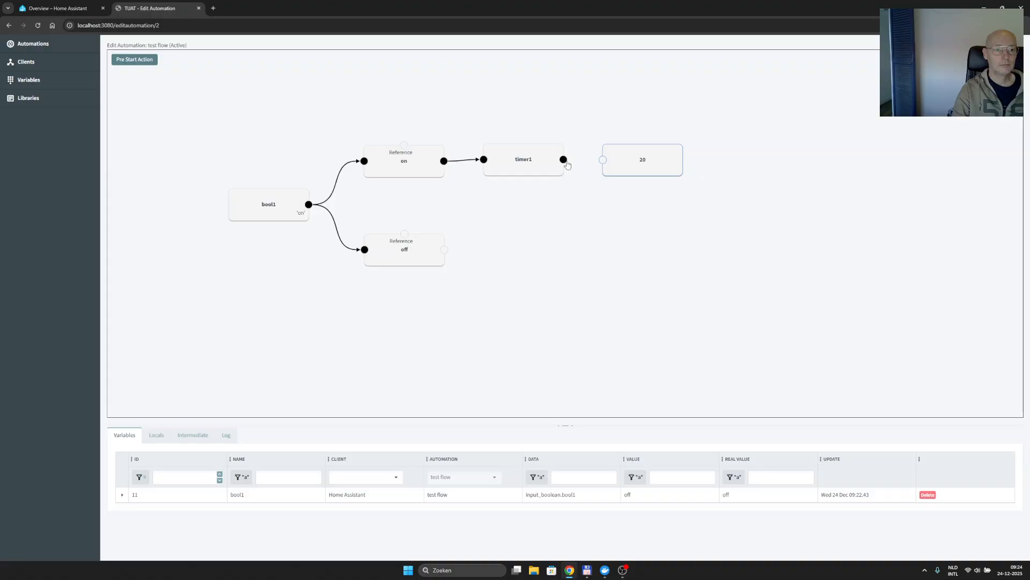
left_click_drag(563, 160, 603, 159)
Save the test flow, check the number1 helper in Home Assistant's overview and return to TUAT
right_click(565, 217)
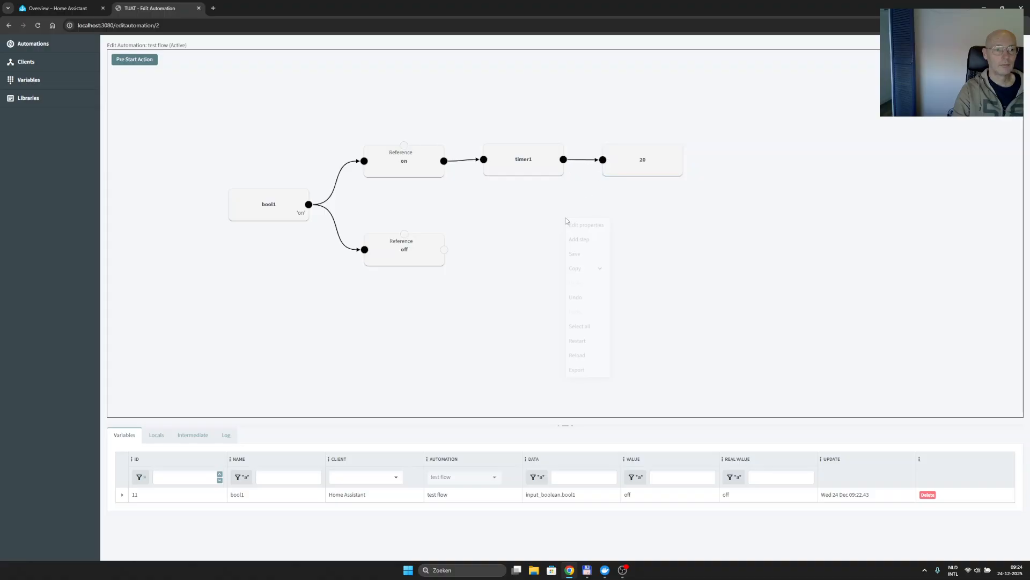
left_click(587, 270)
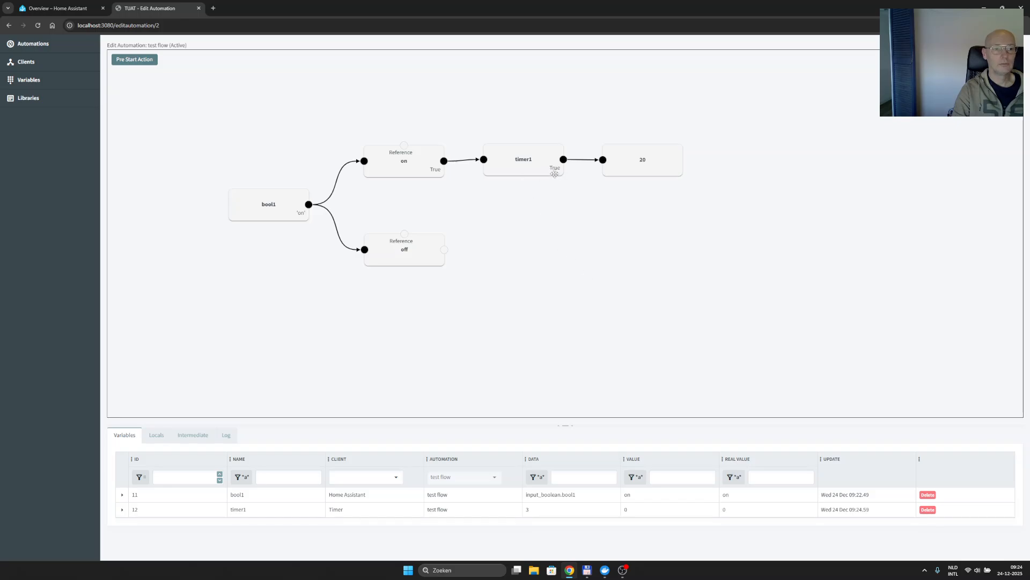
left_click(81, 8)
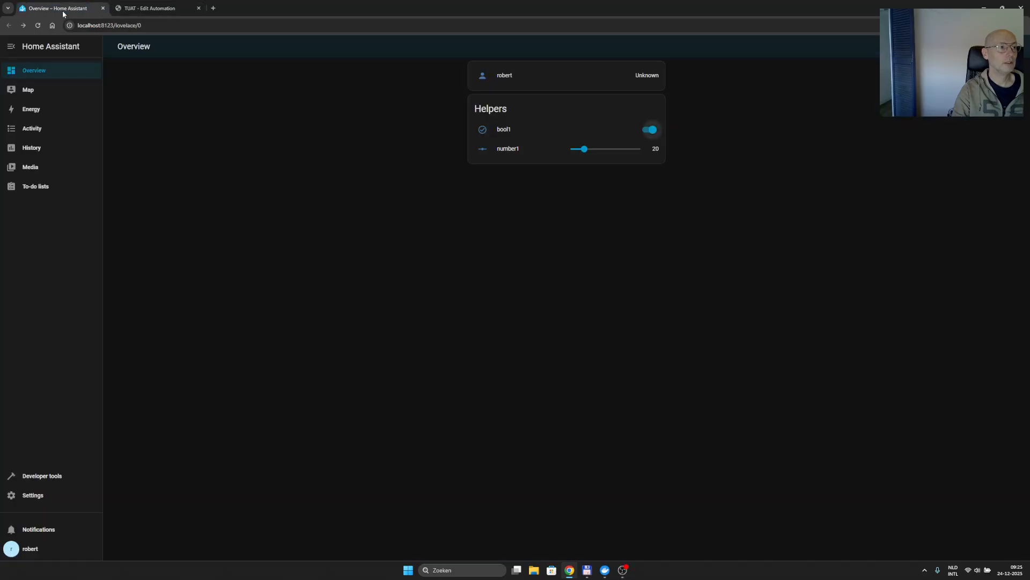
left_click(141, 9)
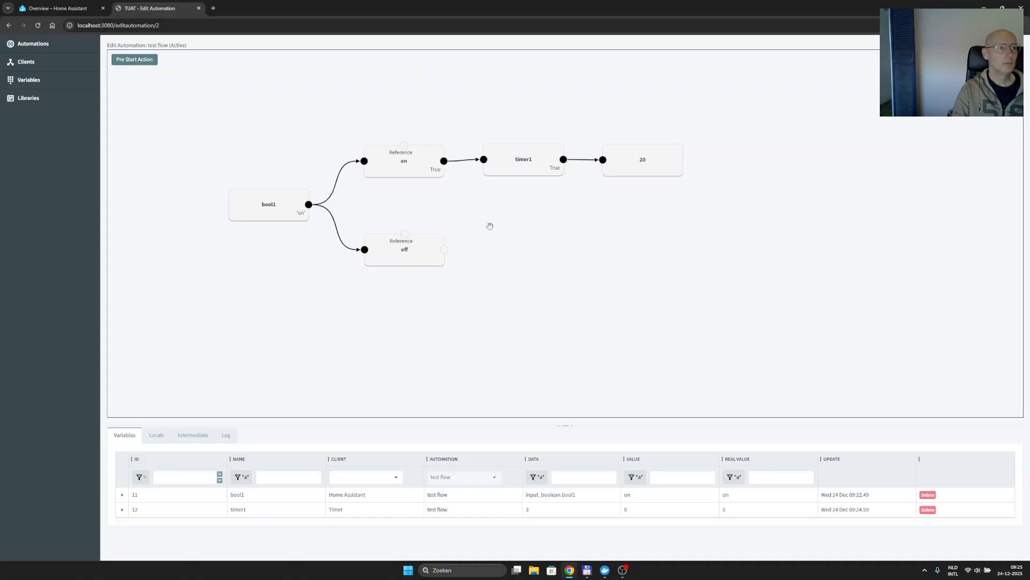
View the delay state machine from the automations list and reopen the test flow
left_click(31, 45)
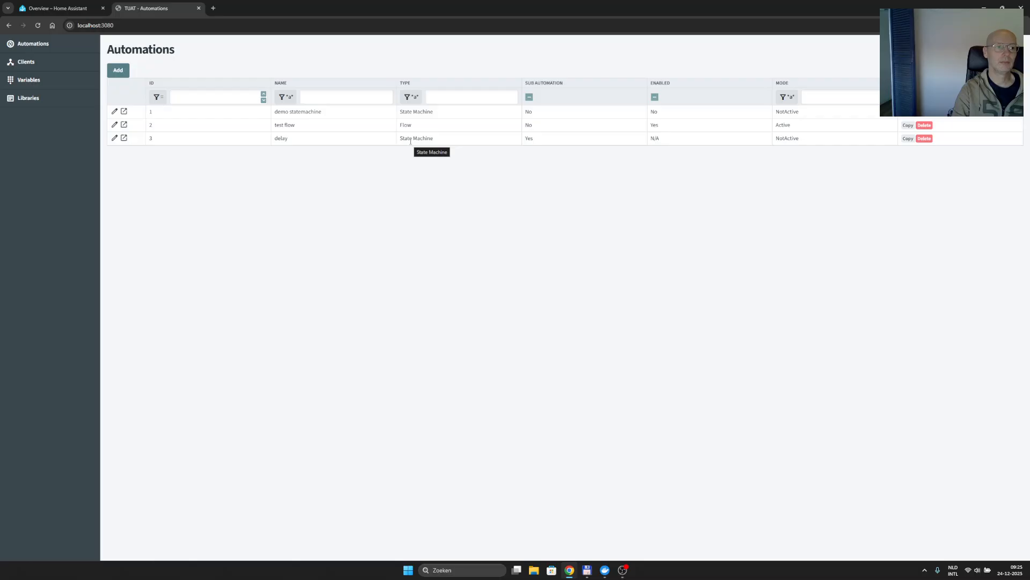
left_click(410, 138)
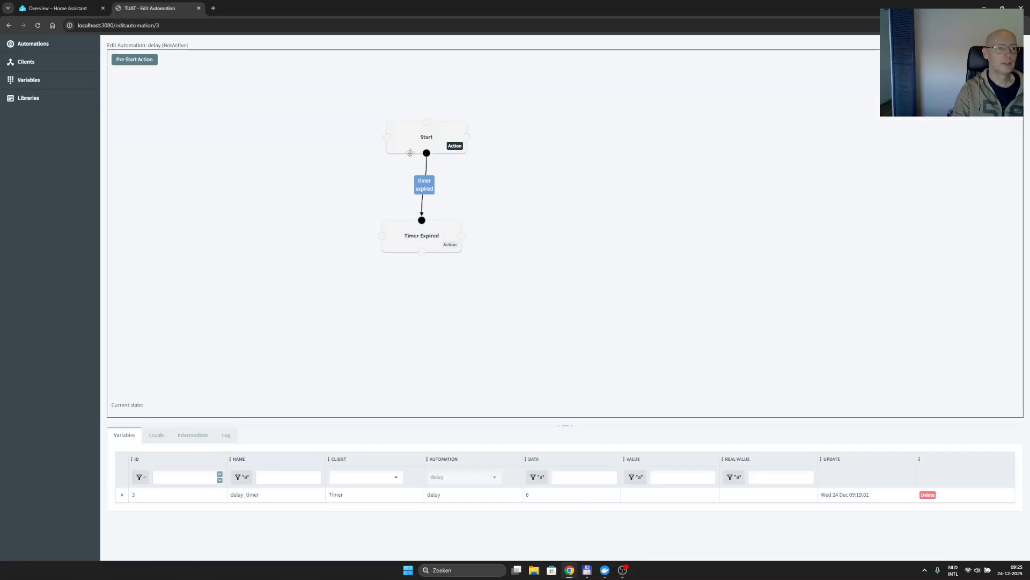
left_click(46, 51)
left_click(323, 130)
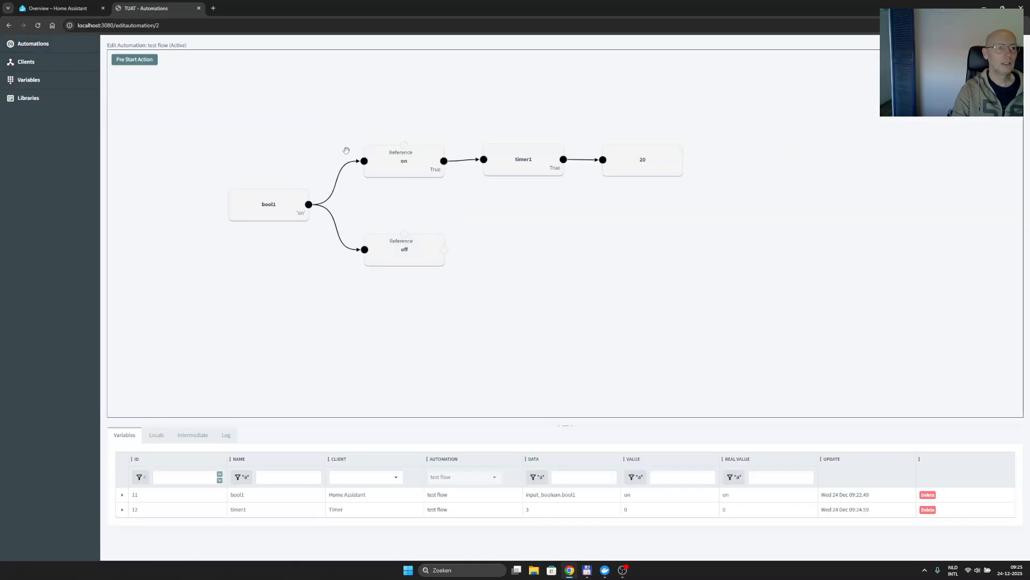
Start adding a step named delay of type Sub Automation to the test flow
right_click(525, 238)
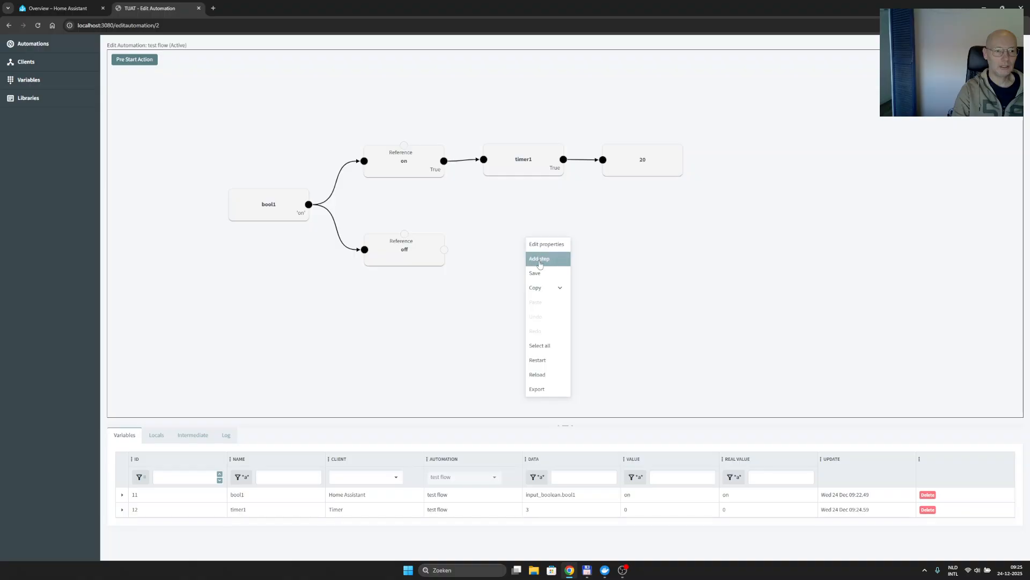
left_click(538, 259)
left_click(368, 290)
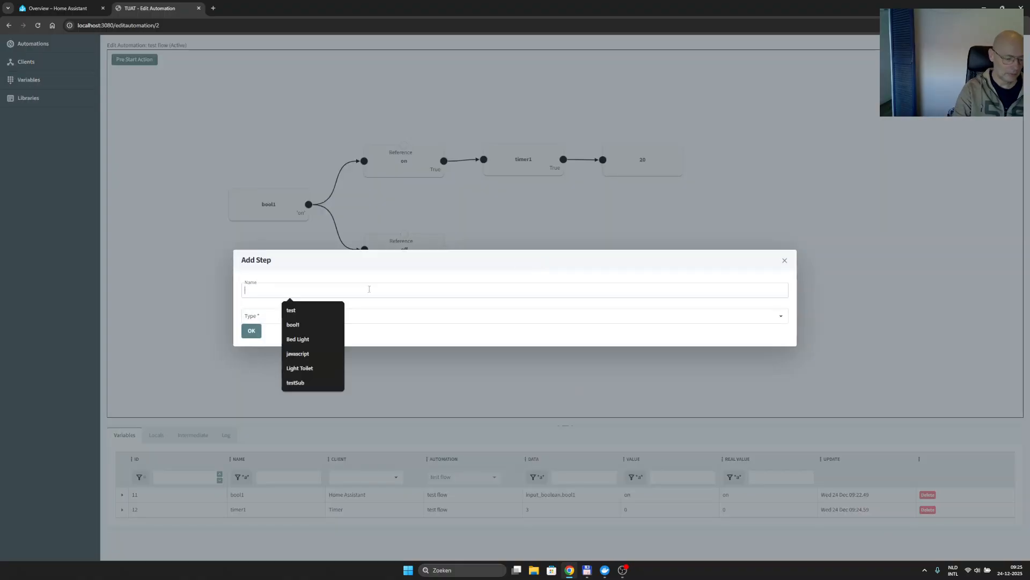
type("delay")
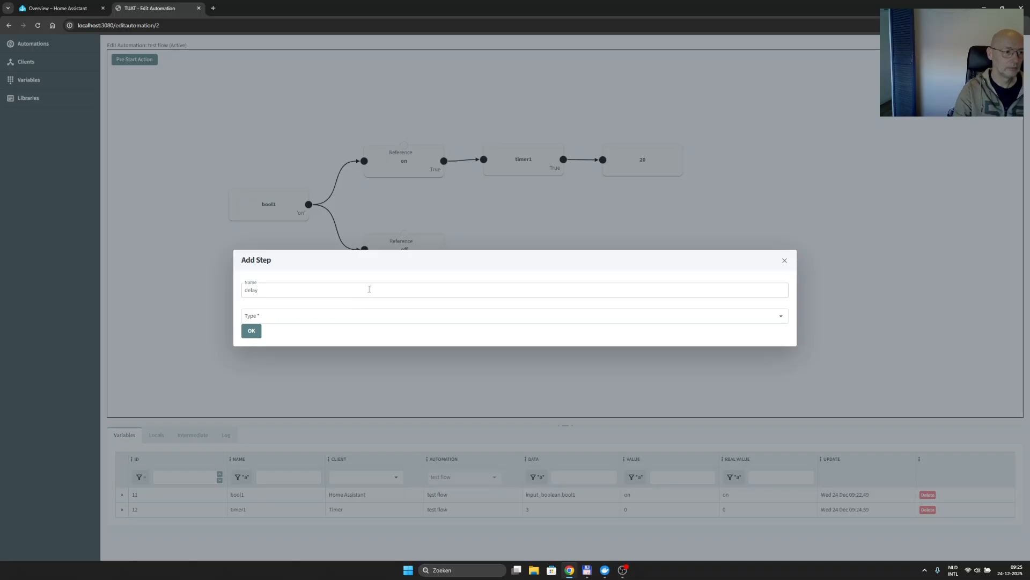
left_click(376, 318)
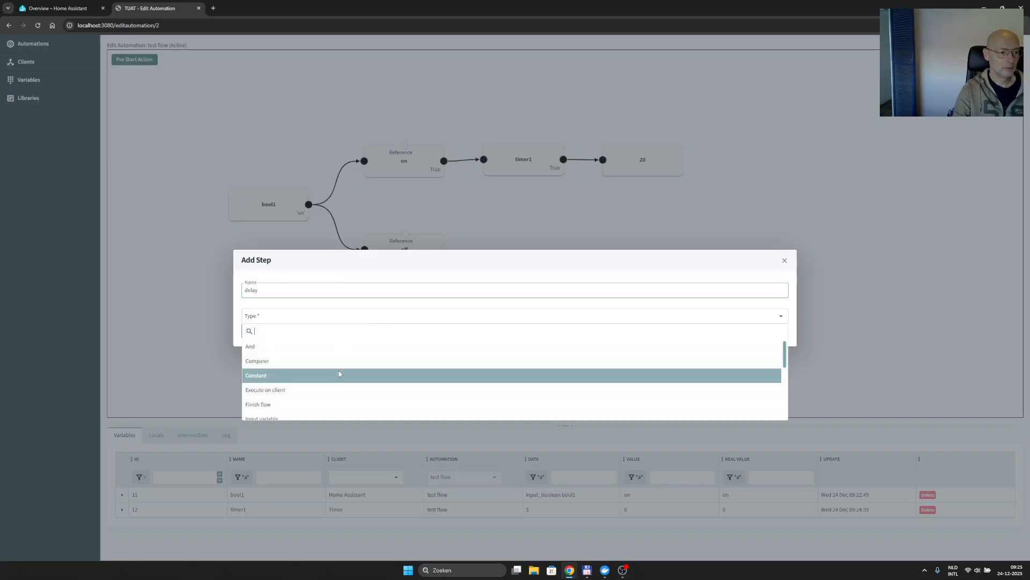
scroll(340, 373, "down", 1)
scroll(339, 374, "down", 2)
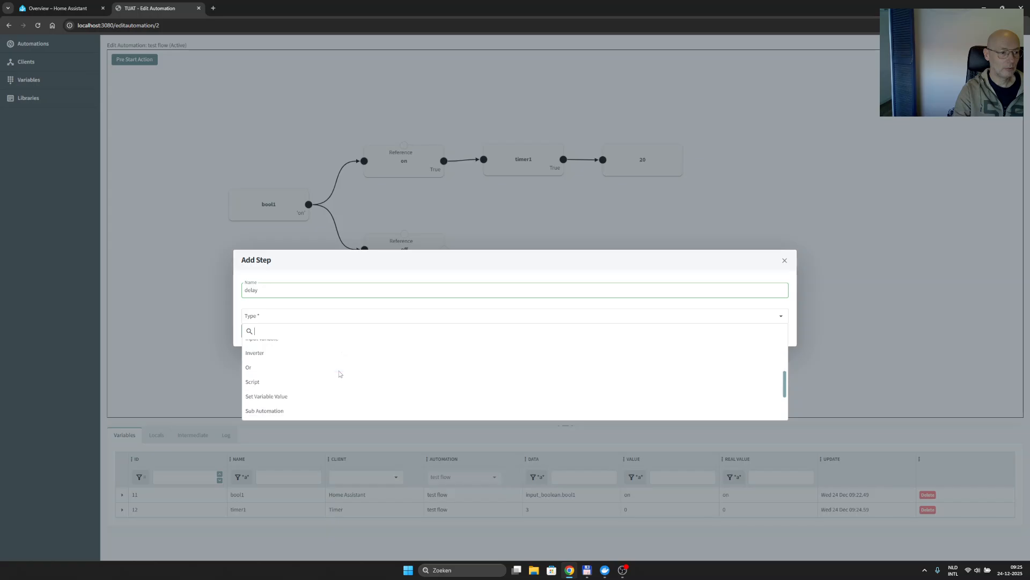
left_click(318, 409)
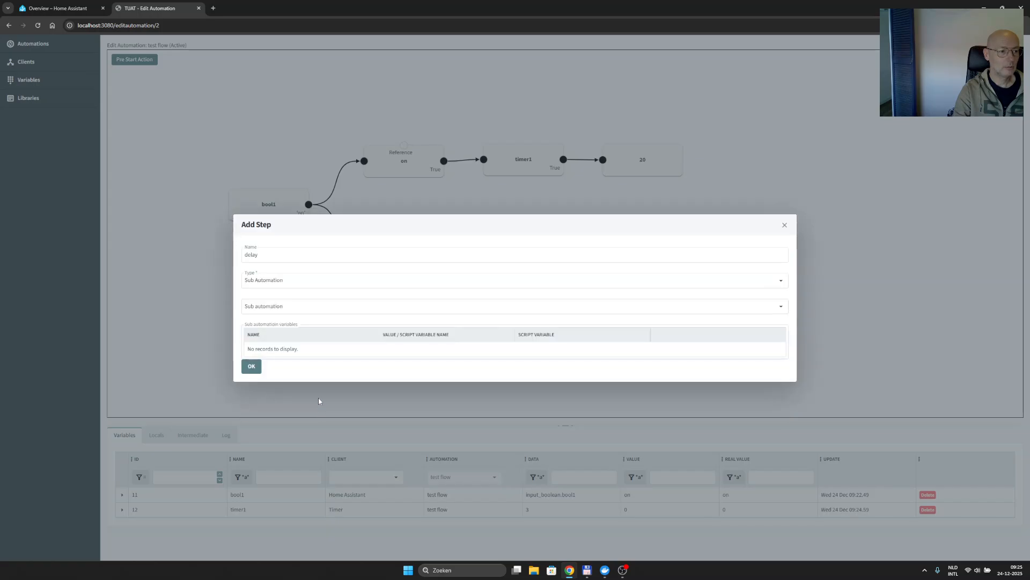
Choose delay as the sub automation and set its delay in seconds variable to 3
left_click(289, 309)
left_click(286, 320)
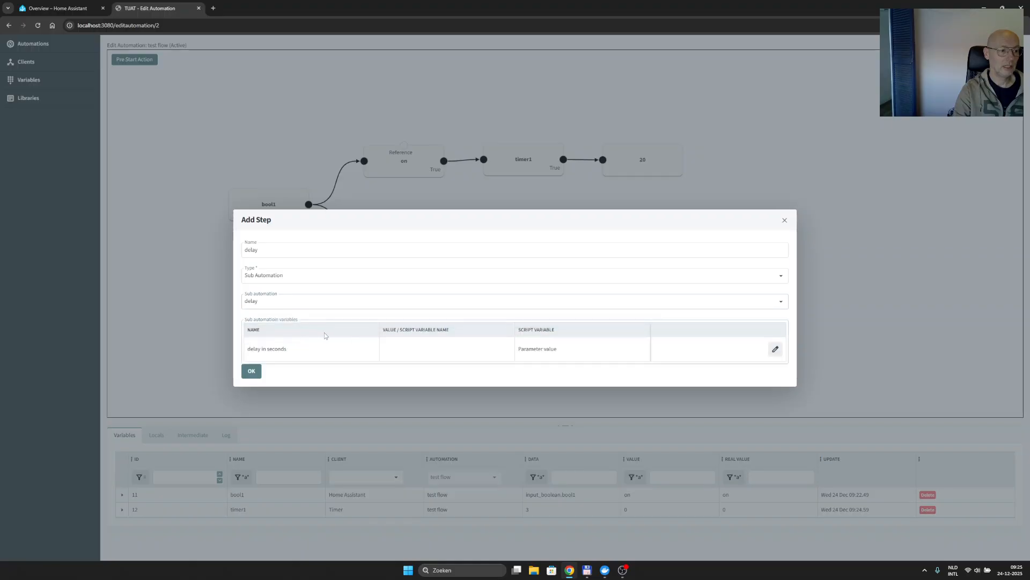
left_click(775, 348)
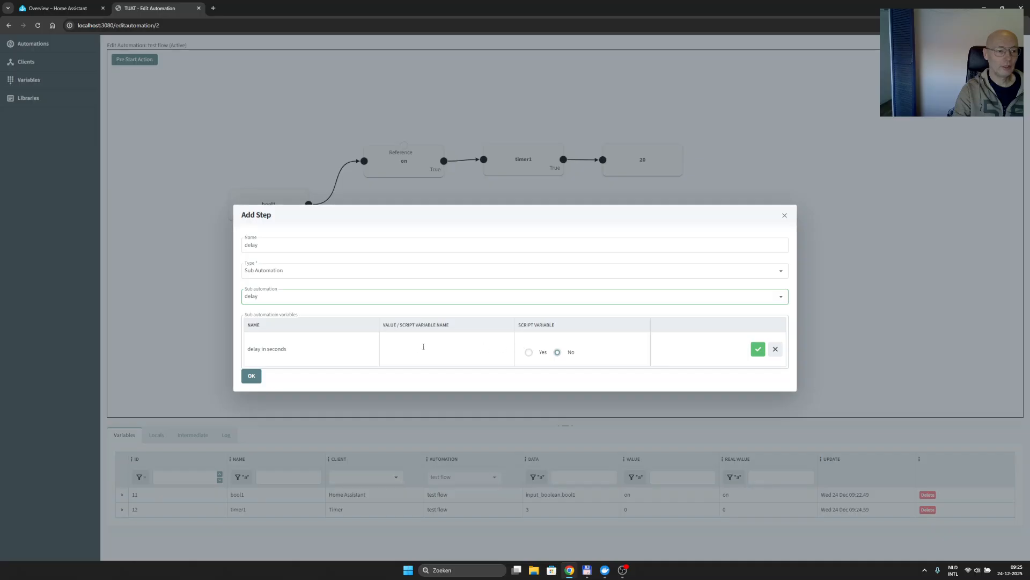
left_click(421, 348)
type("3")
left_click(757, 349)
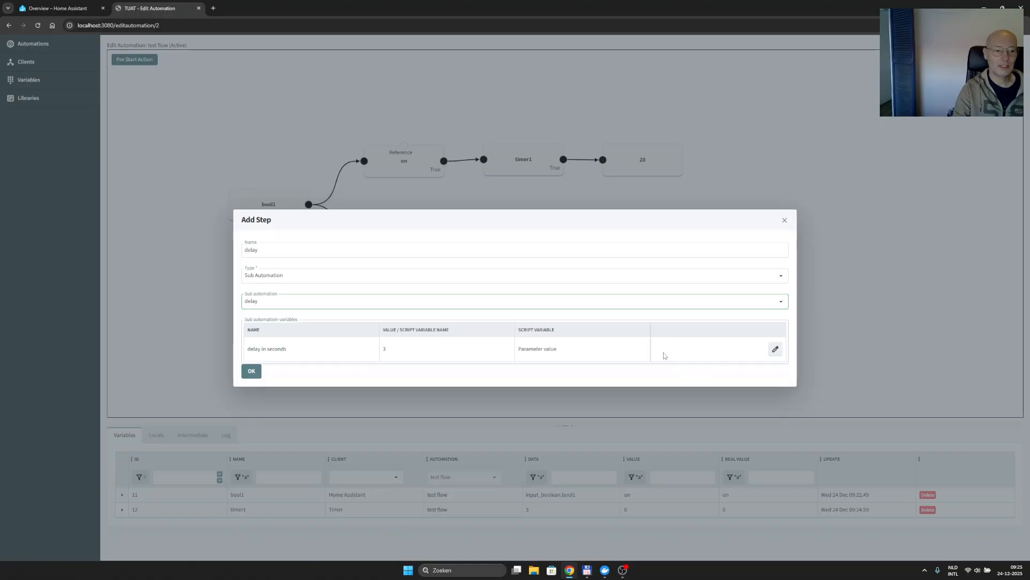
Finish adding the delay step, place it beside the off reference step and connect off to it
left_click(258, 370)
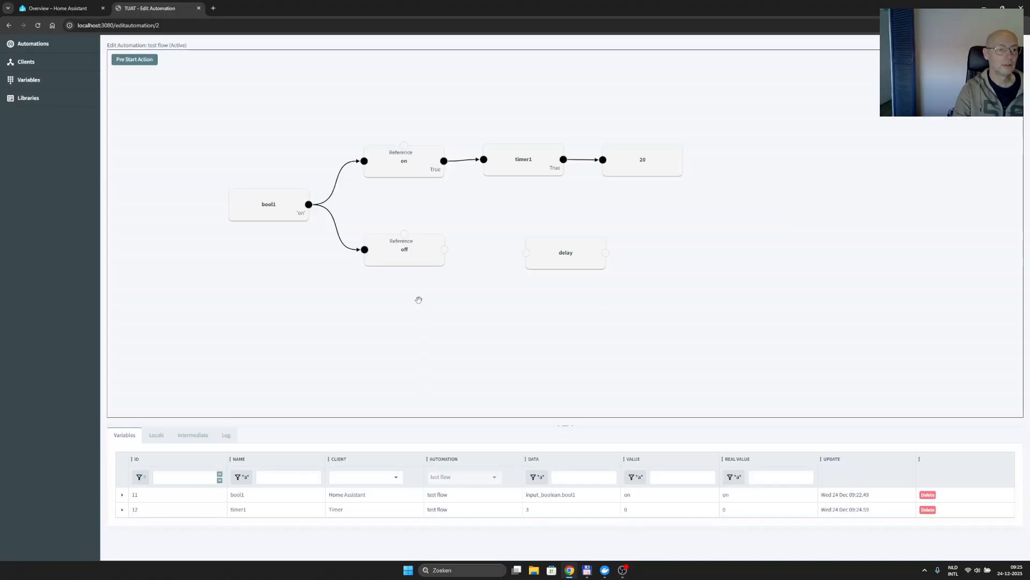
left_click_drag(551, 248, 518, 240)
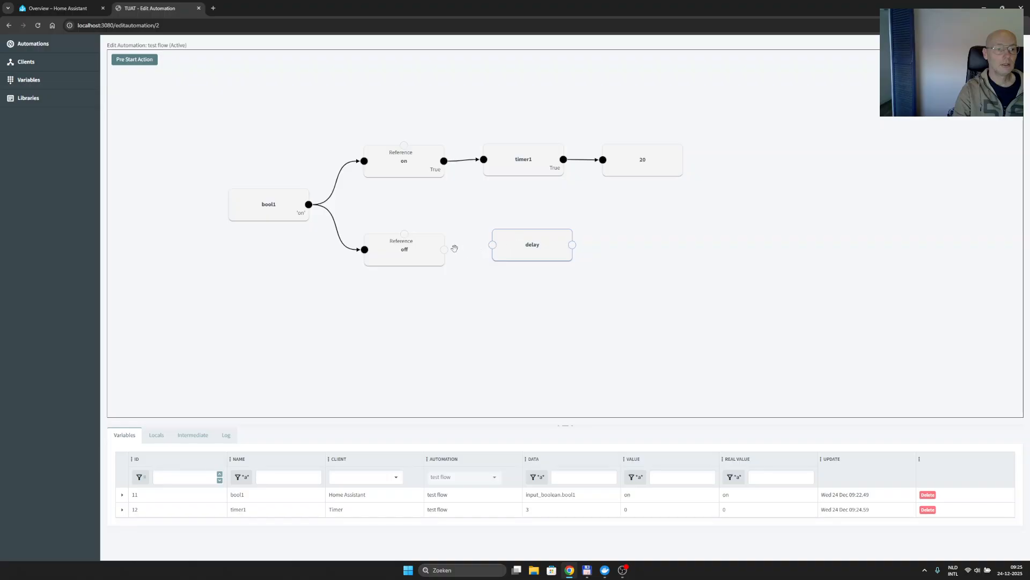
left_click_drag(445, 250, 492, 245)
Duplicate the 20 step, place the copy beside the delay step and connect delay to it
right_click(644, 157)
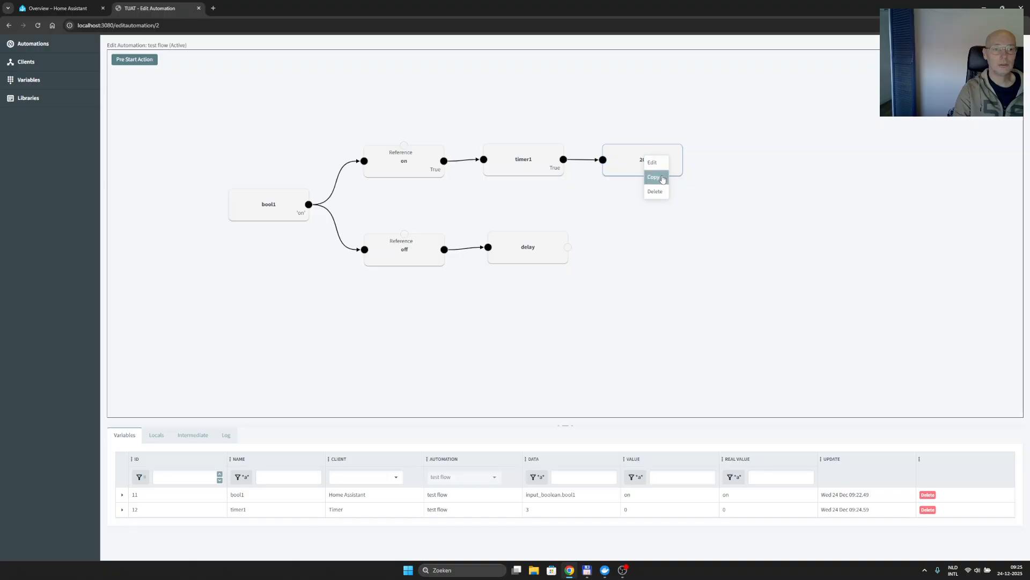
left_click(663, 179)
right_click(629, 231)
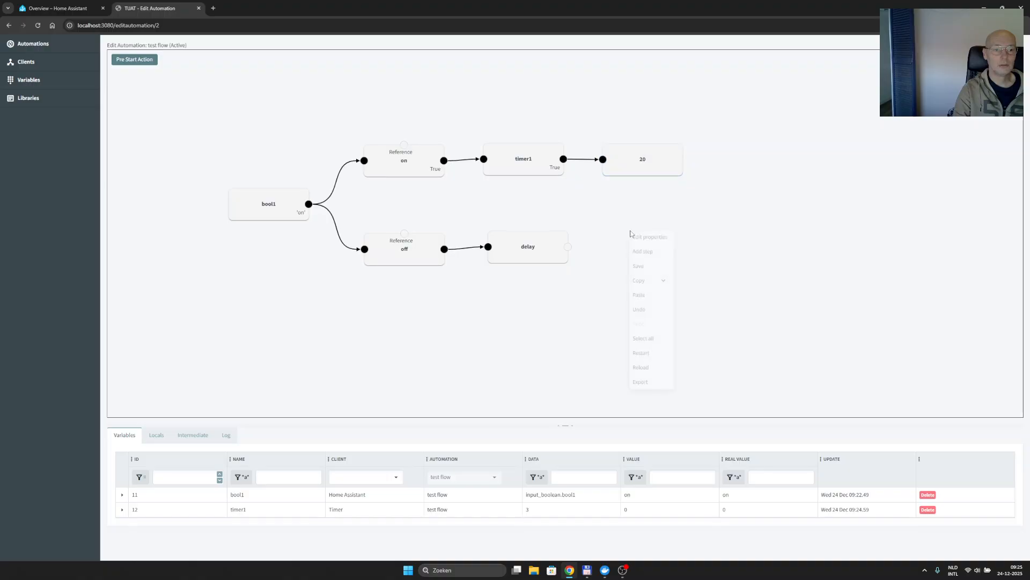
left_click(646, 297)
left_click_drag(578, 232, 663, 243)
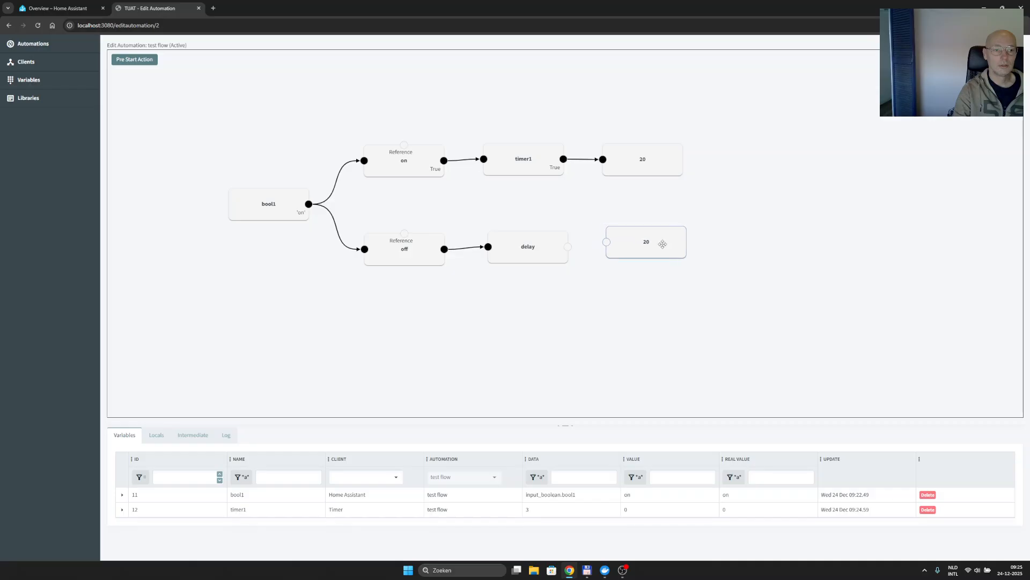
left_click_drag(569, 249, 606, 242)
Change the copied step's Parameter 3 value to 10 and rename the step as 10
double_click(631, 243)
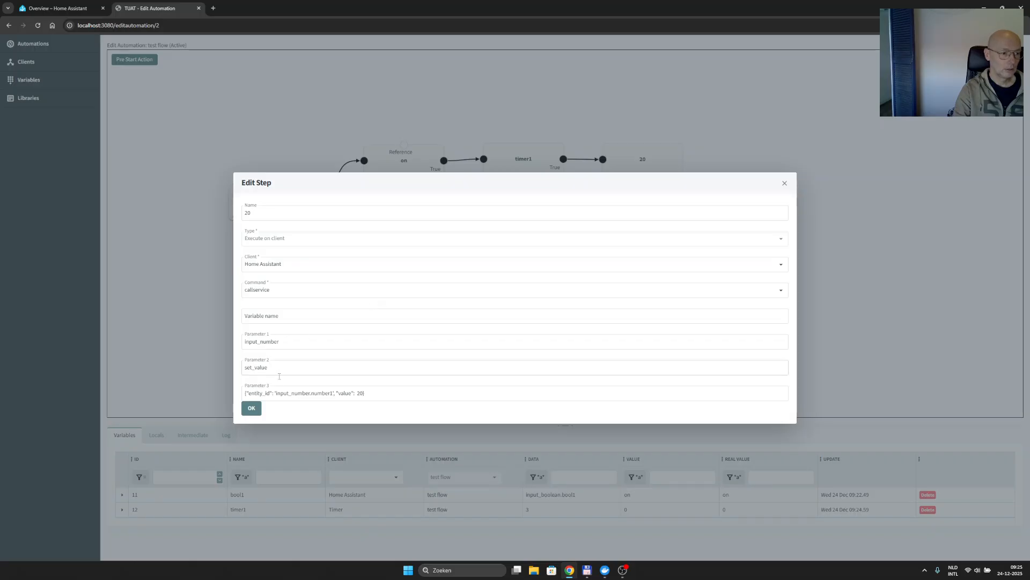
left_click(360, 393)
key("BackSpace")
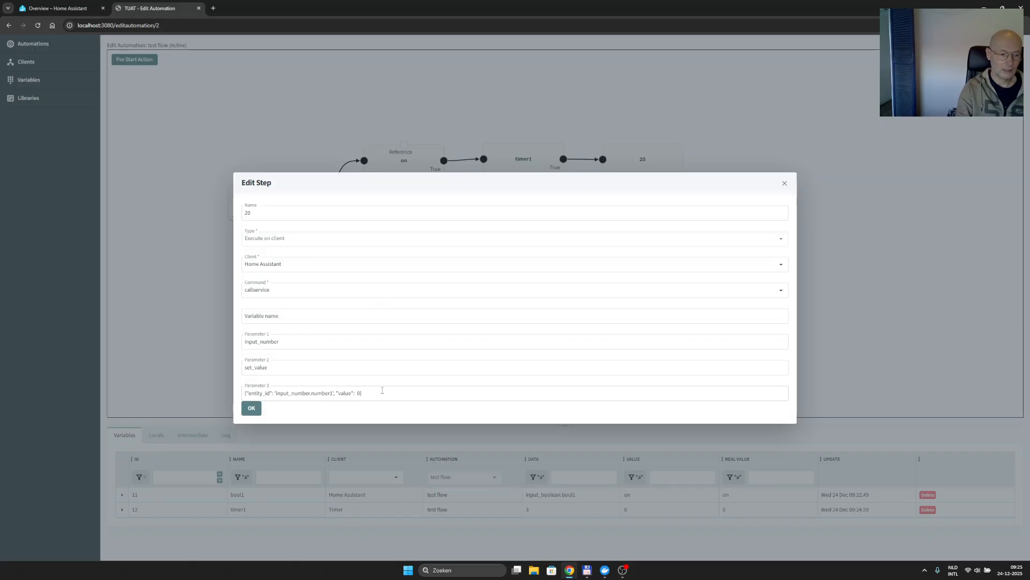
type("1")
left_click(246, 212)
key("BackSpace")
type("1")
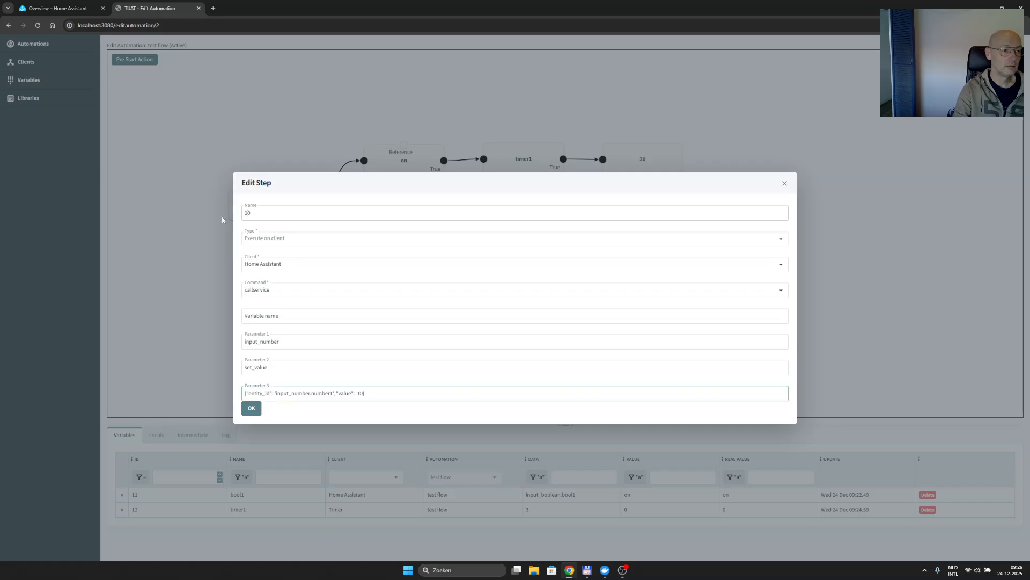
left_click(251, 408)
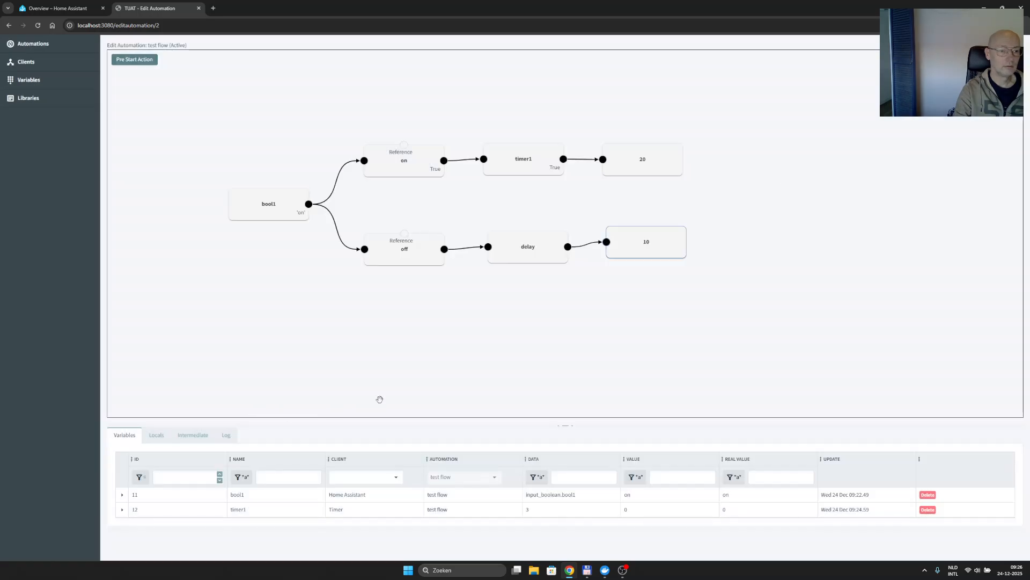
Save the test flow, switch bool1 off and back on in Home Assistant's overview to test it, and return to TUAT
right_click(541, 335)
left_click(549, 366)
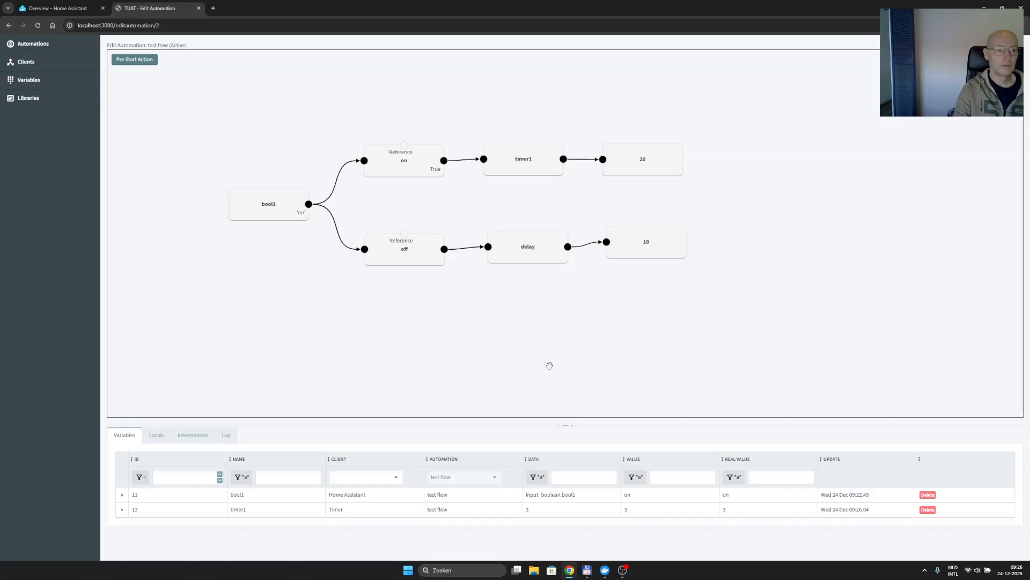
left_click(58, 8)
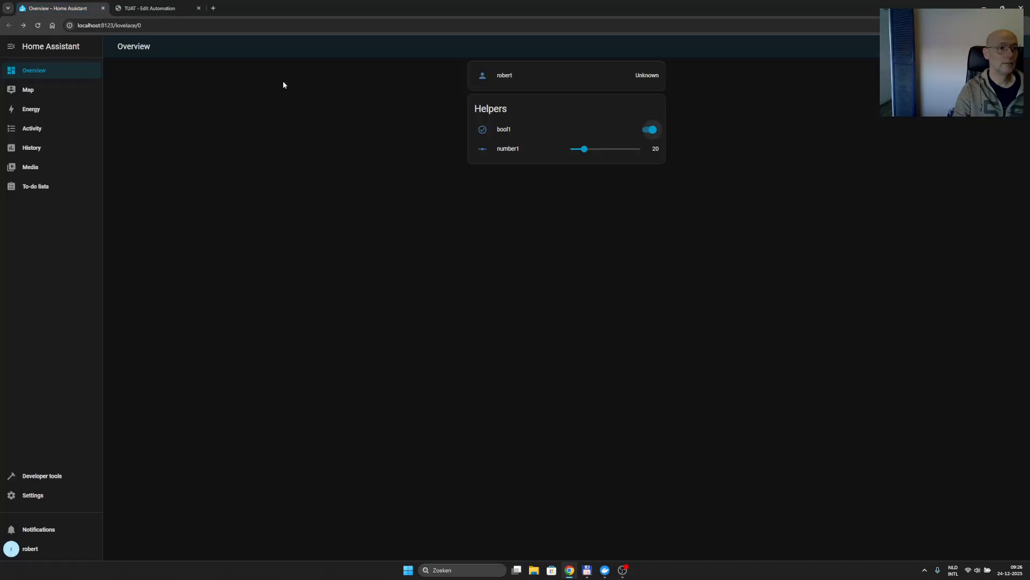
left_click(651, 136)
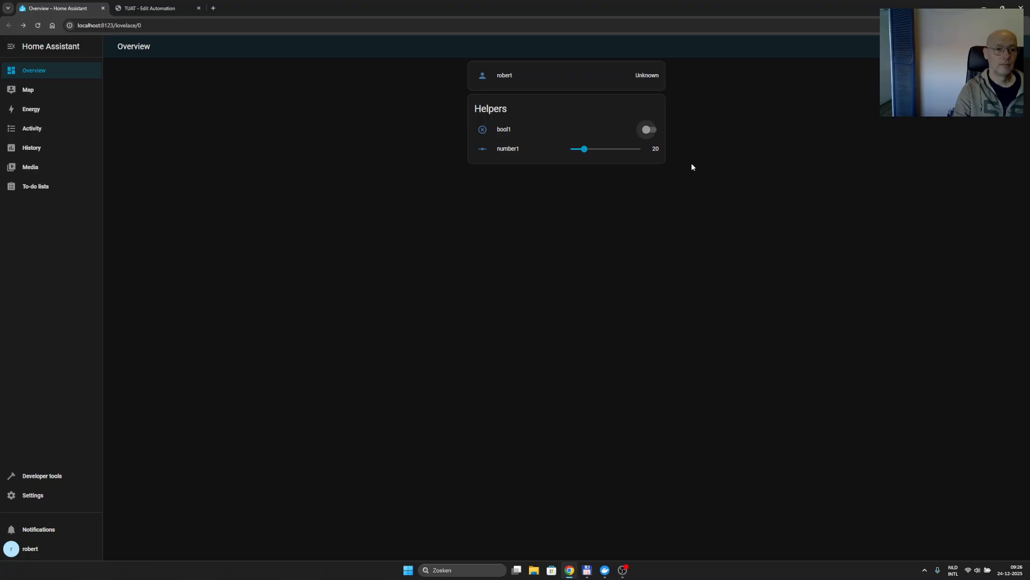
left_click(648, 136)
left_click(153, 8)
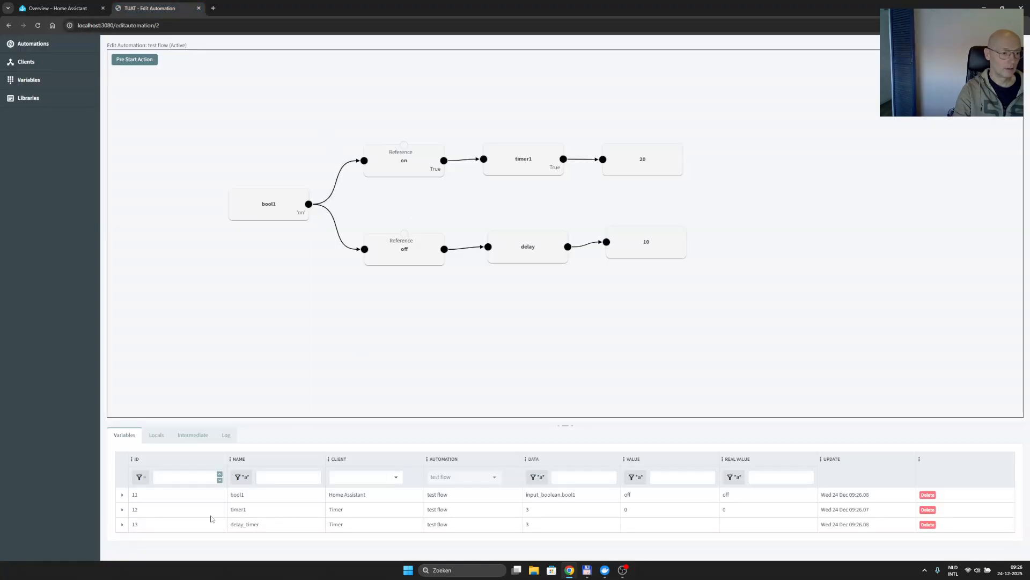
Enable mocking for the bool1 variable with the value off, check number1 in Home Assistant and return to TUAT
left_click(122, 495)
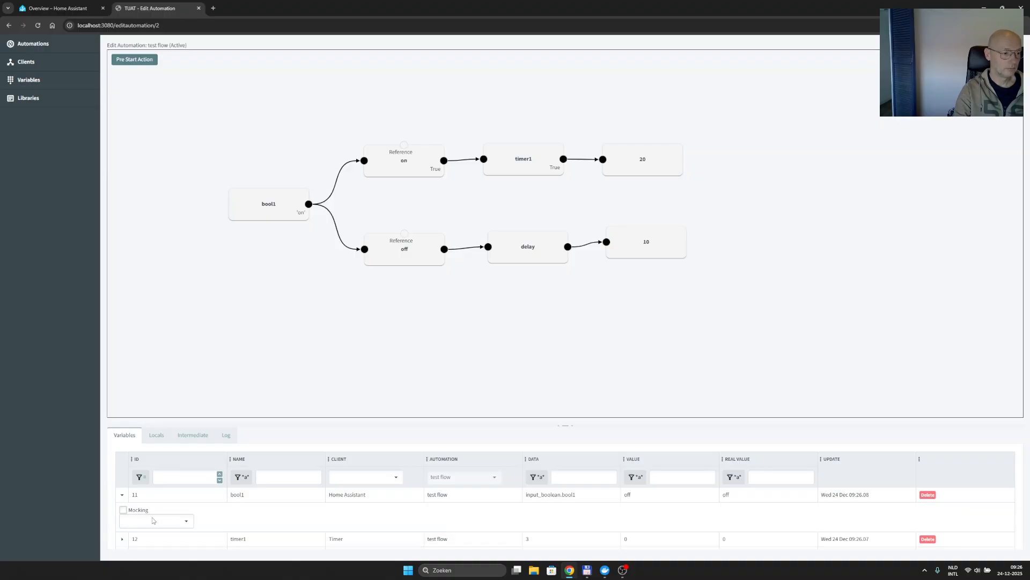
left_click(153, 520)
left_click(141, 550)
left_click(123, 510)
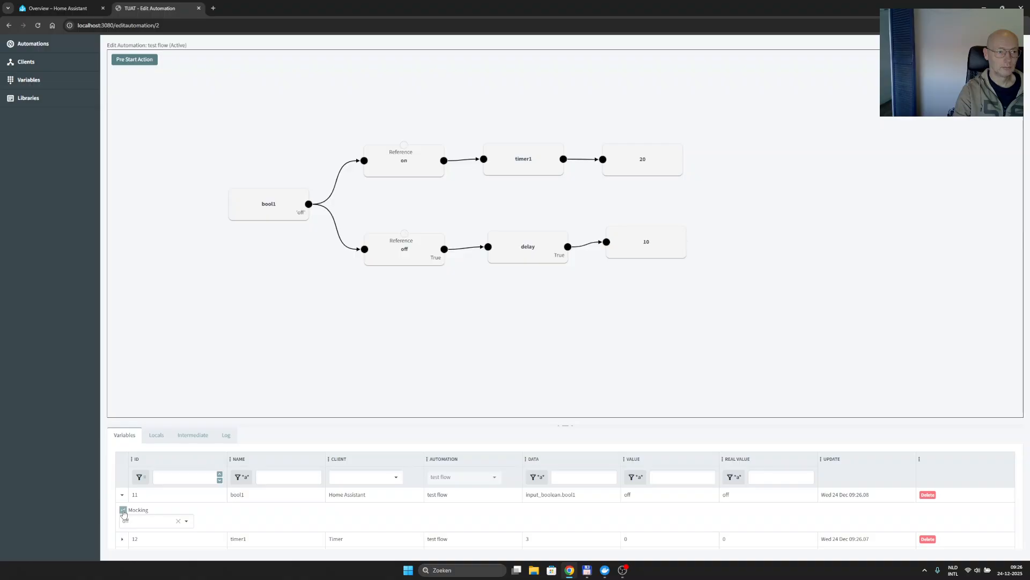
left_click(75, 8)
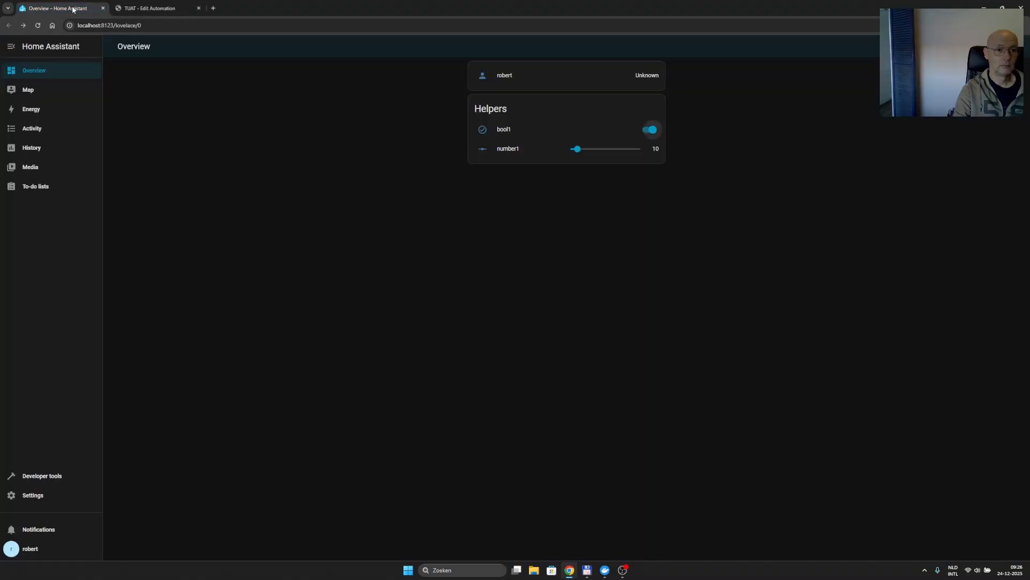
left_click(153, 9)
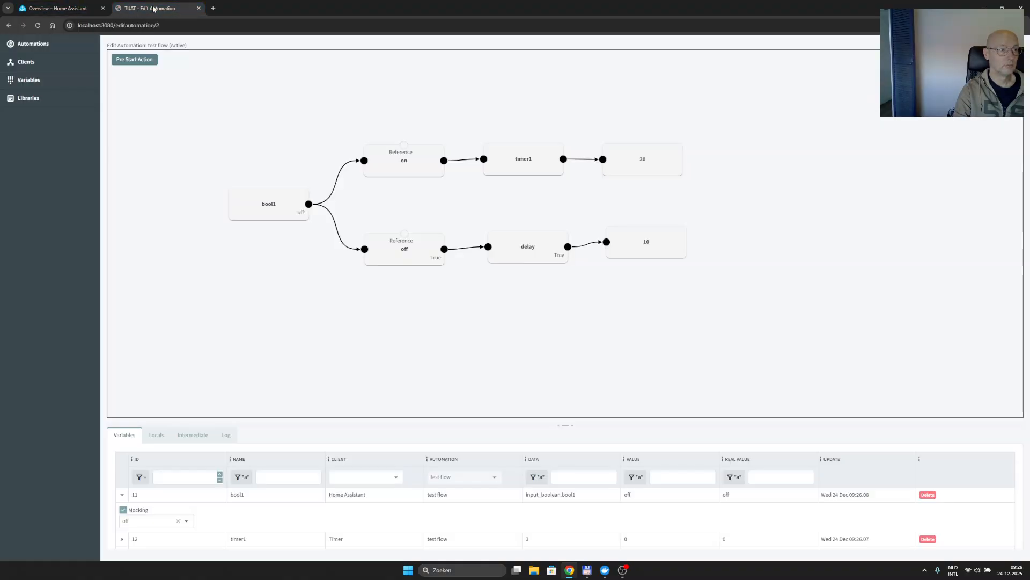
Set bool1's mocked value to on and check number1 in Home Assistant's overview
left_click(133, 523)
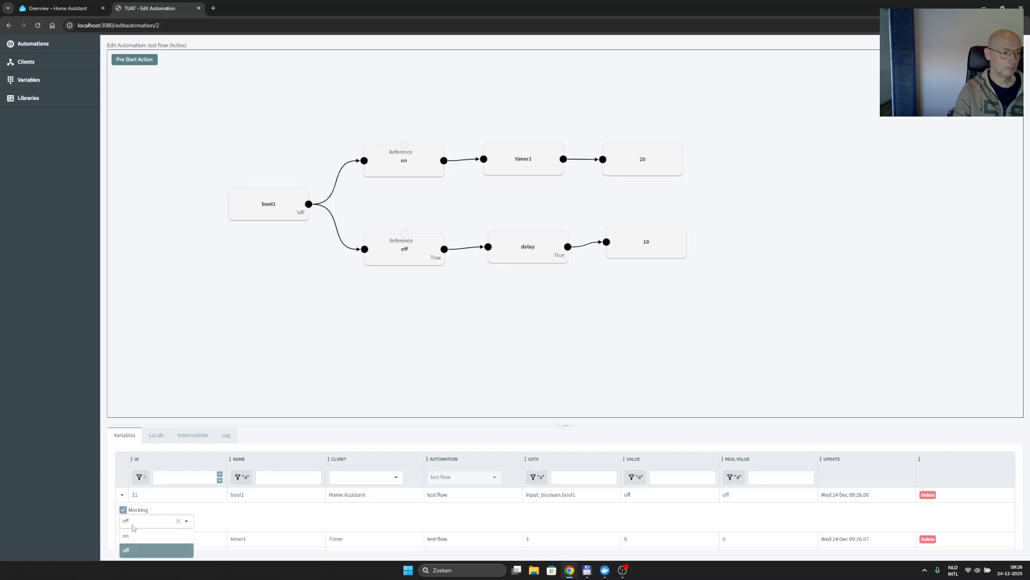
left_click(134, 536)
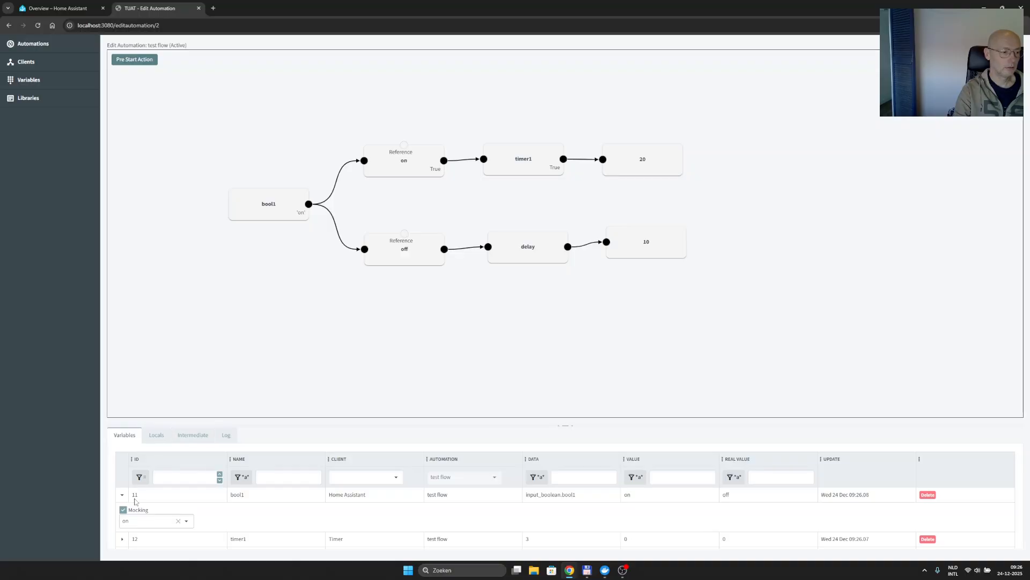
left_click(61, 8)
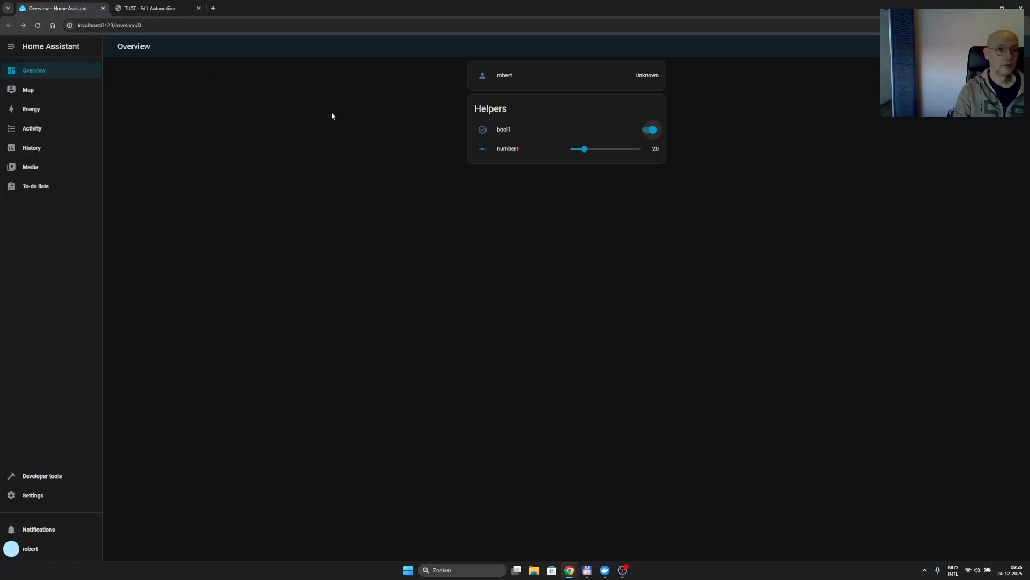
Toggle the real bool1 helper off and on in Home Assistant to test the mocking, and return to TUAT
left_click(648, 138)
left_click(656, 133)
left_click(143, 10)
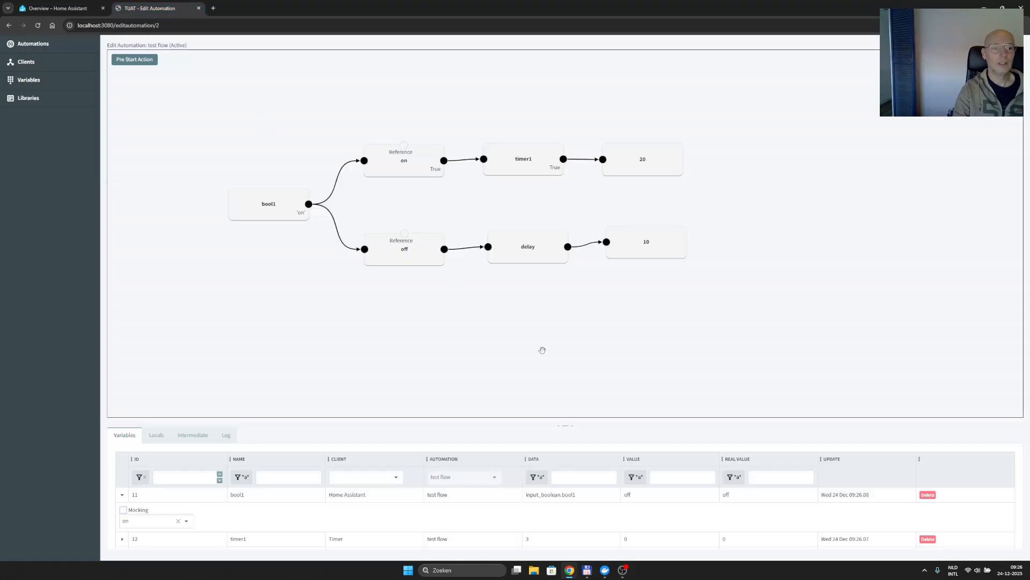